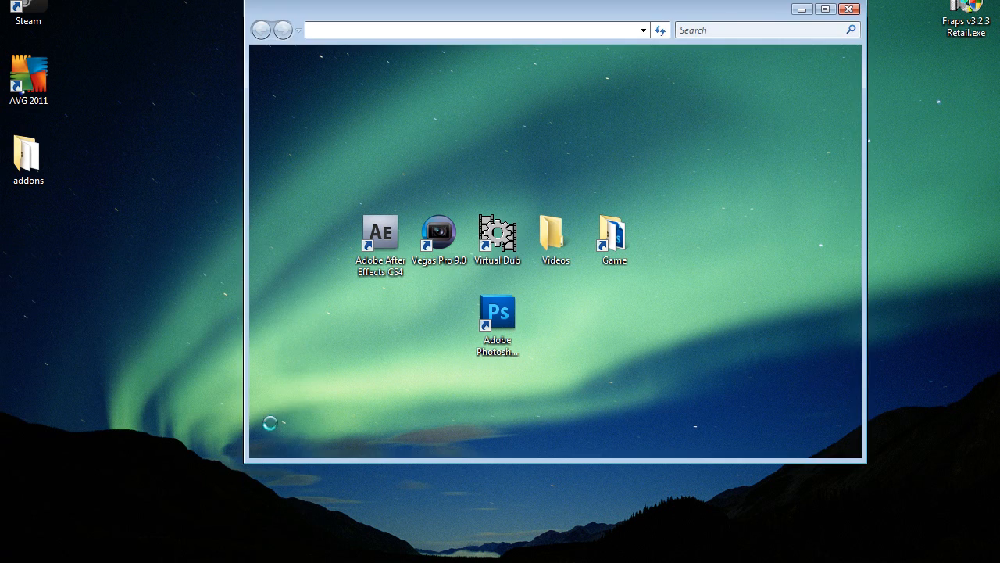
Step: Open the left4dead2 folder inside Program Files, Steam, steamapps, common, left 4 dead 2 on drive C
{"action": "double_click", "coordinate": [408, 134]}
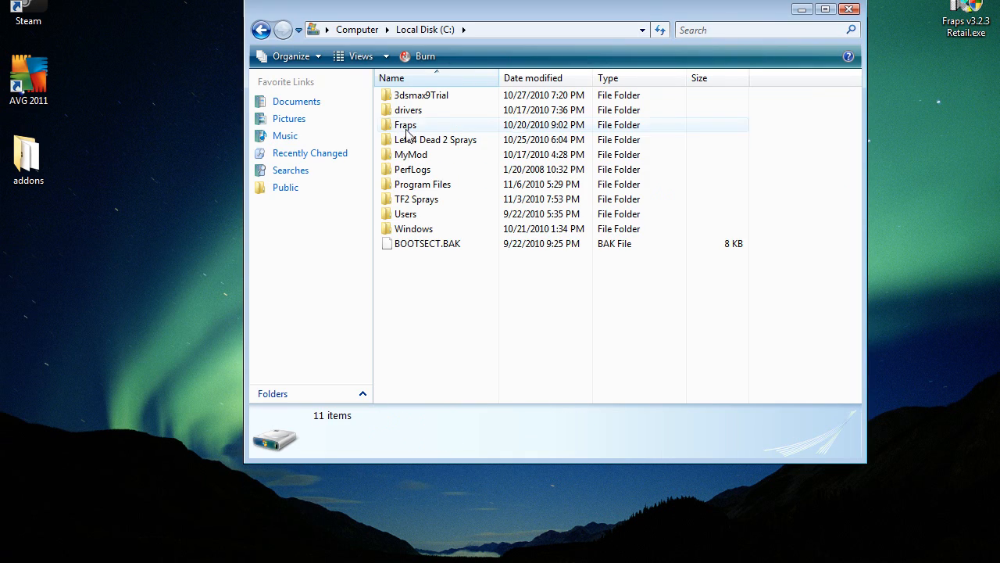
{"action": "double_click", "coordinate": [418, 185]}
{"action": "scroll", "coordinate": [414, 234], "scroll_direction": "down", "scroll_amount": 1}
{"action": "double_click", "coordinate": [402, 393]}
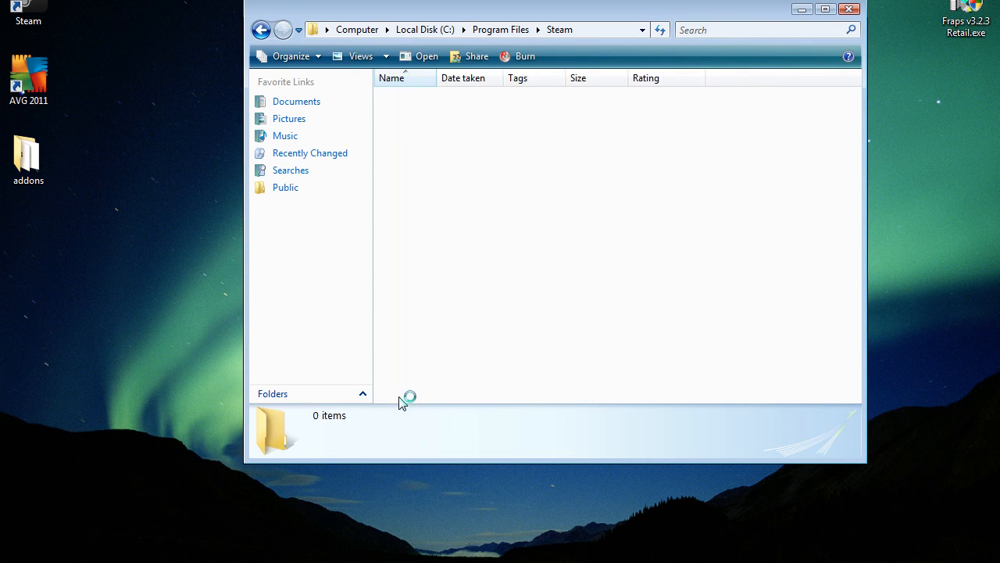
{"action": "double_click", "coordinate": [573, 373]}
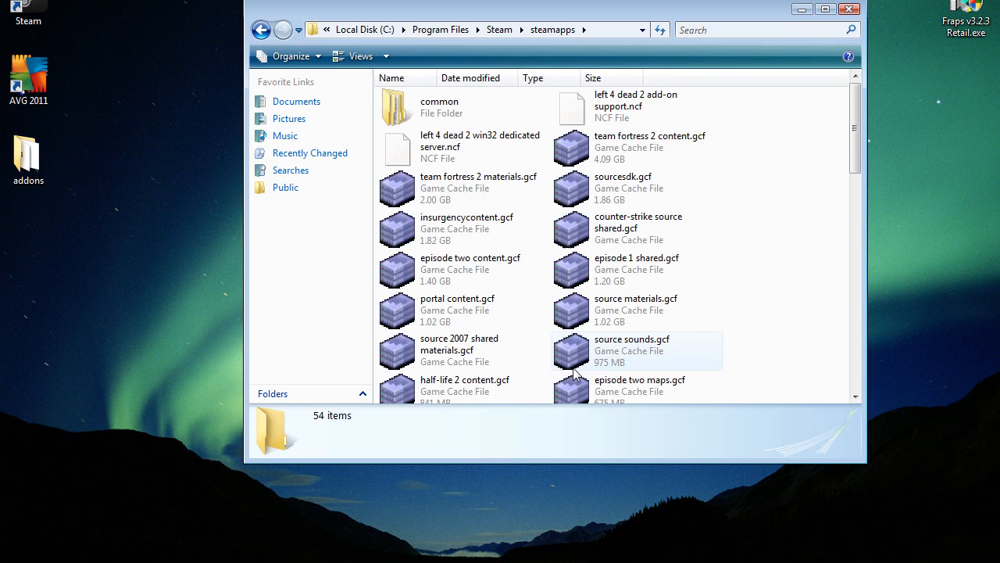
{"action": "double_click", "coordinate": [482, 115]}
{"action": "double_click", "coordinate": [482, 113]}
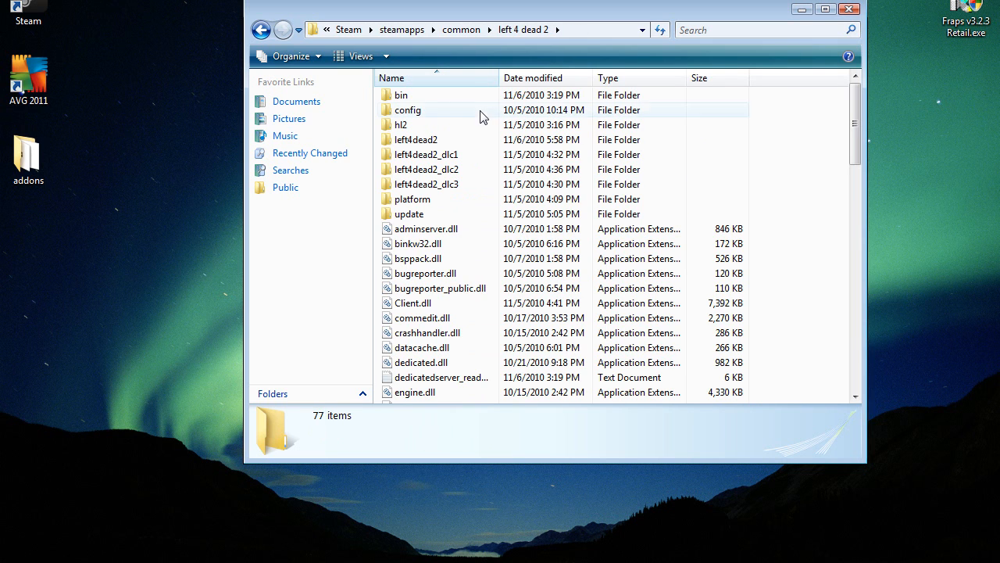
{"action": "double_click", "coordinate": [464, 140]}
Step: Examine the left4dead2 folder for the tutorial1337.wav sound file and the full tutorial1337 TGA frame sequence
{"action": "scroll", "coordinate": [449, 211], "scroll_direction": "down", "scroll_amount": 5}
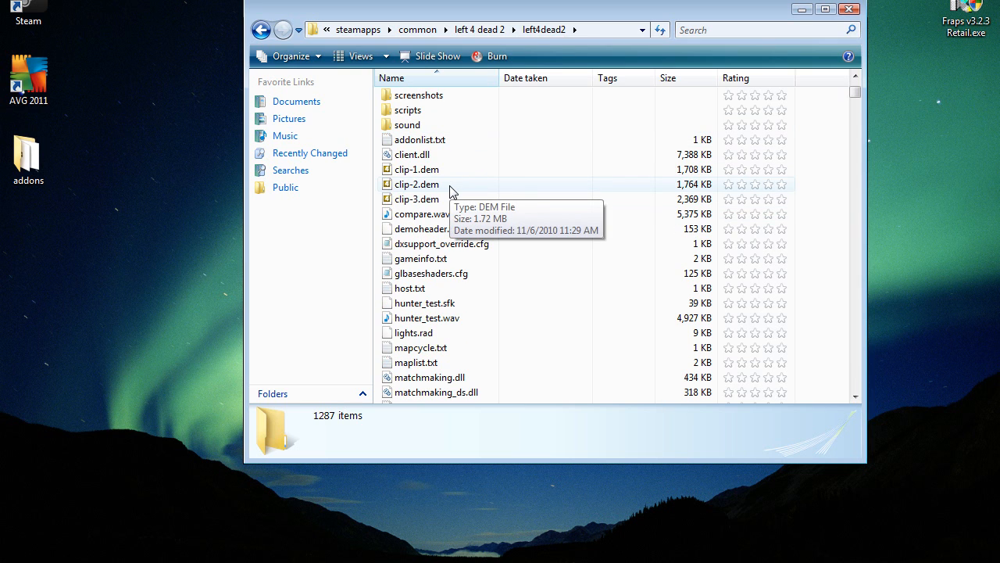
{"action": "scroll", "coordinate": [450, 191], "scroll_direction": "down", "scroll_amount": 20}
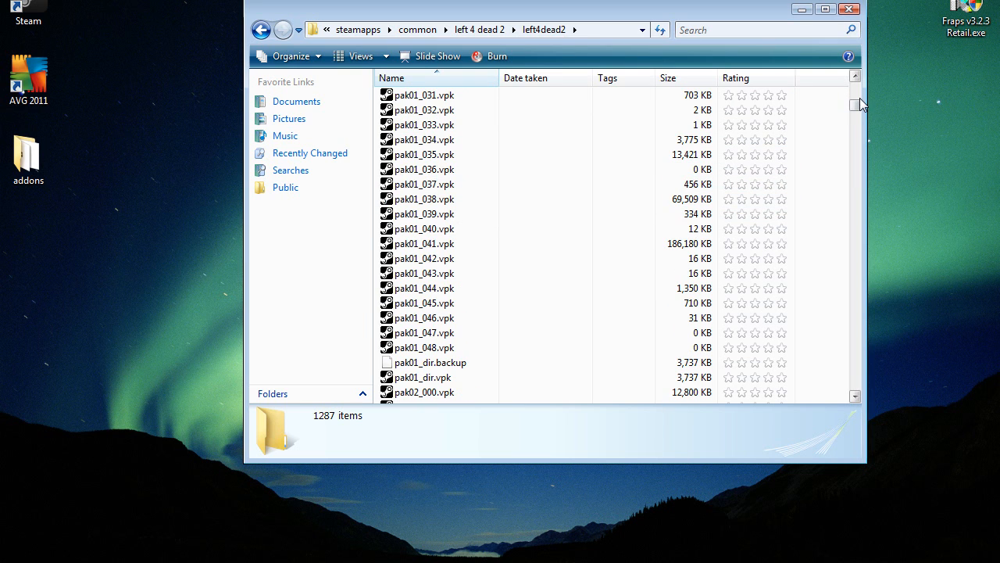
{"action": "left_click_drag", "start_coordinate": [860, 113], "coordinate": [854, 203]}
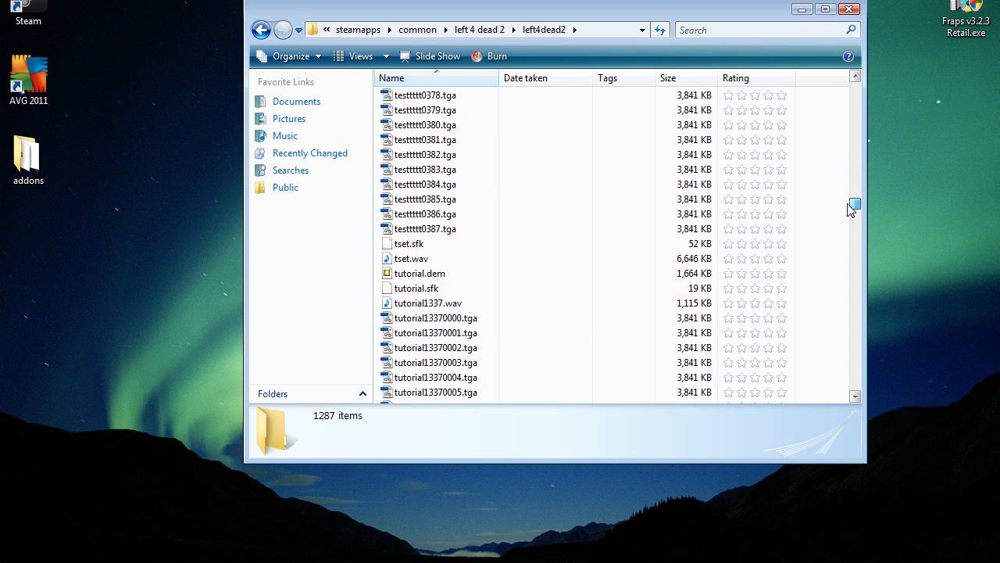
{"action": "left_click", "coordinate": [454, 321]}
{"action": "left_click", "coordinate": [451, 304]}
{"action": "left_click", "coordinate": [455, 319]}
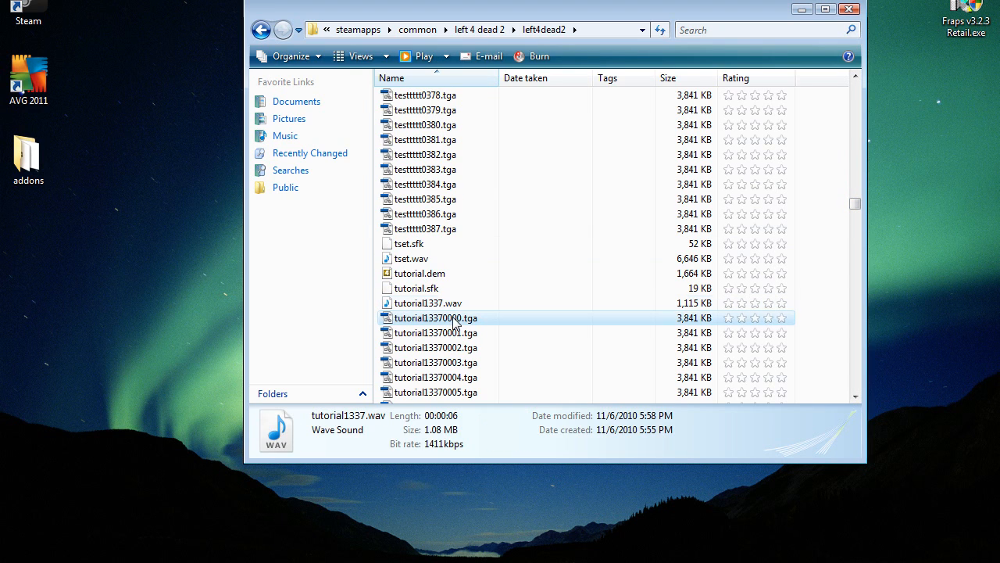
{"action": "left_click", "coordinate": [456, 306]}
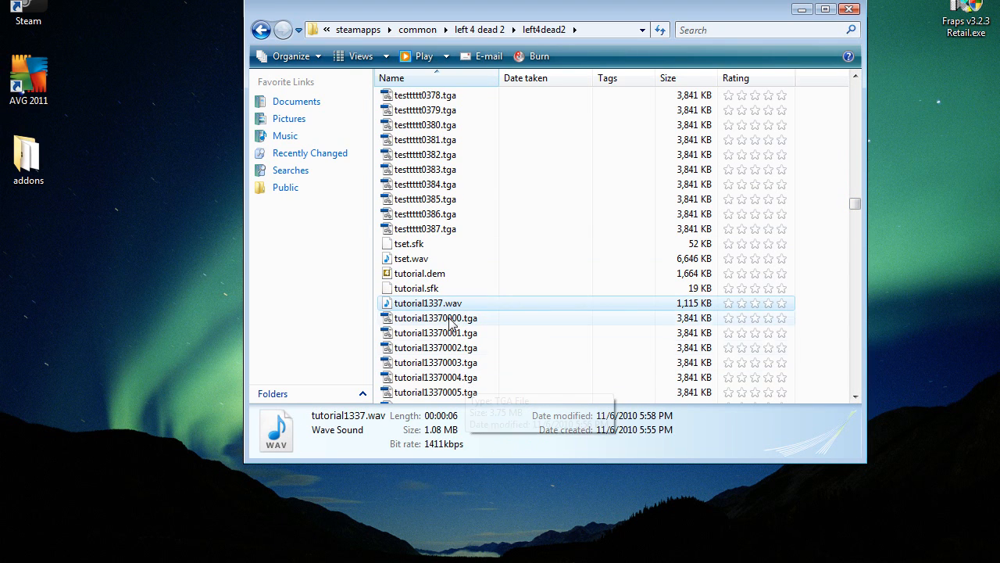
{"action": "left_click", "coordinate": [449, 316]}
{"action": "left_click", "coordinate": [450, 307]}
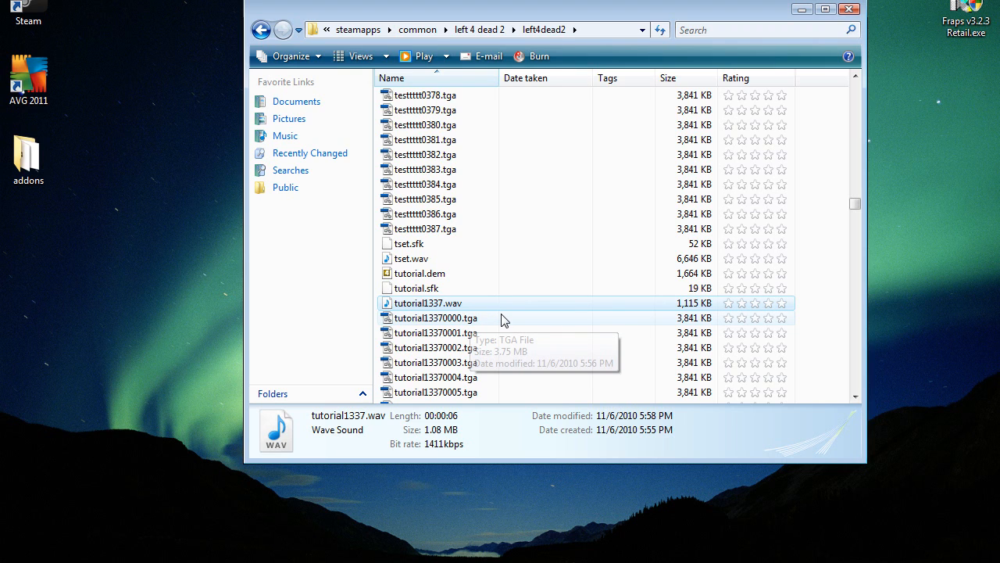
{"action": "scroll", "coordinate": [502, 320], "scroll_direction": "down", "scroll_amount": 13}
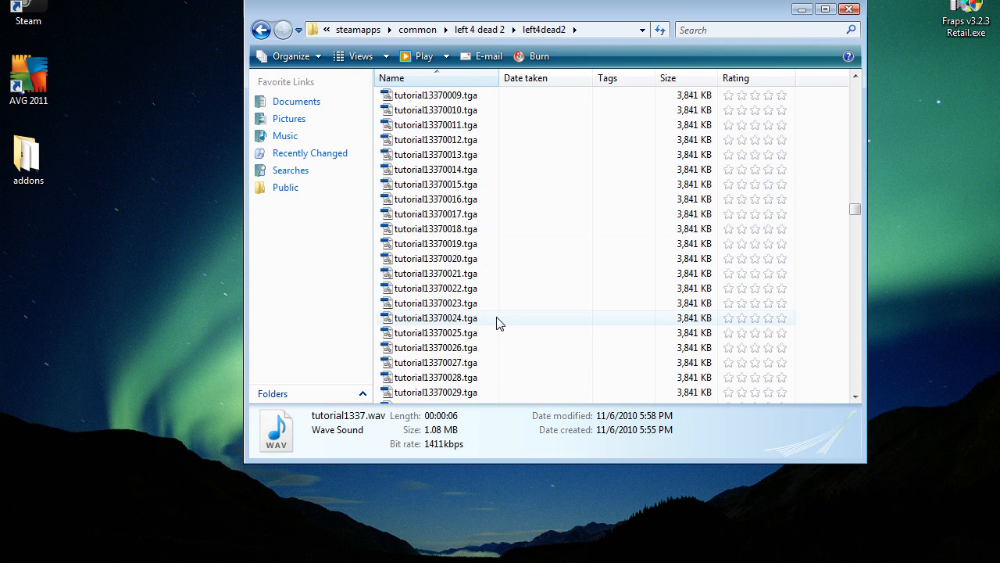
{"action": "scroll", "coordinate": [500, 324], "scroll_direction": "down", "scroll_amount": 13}
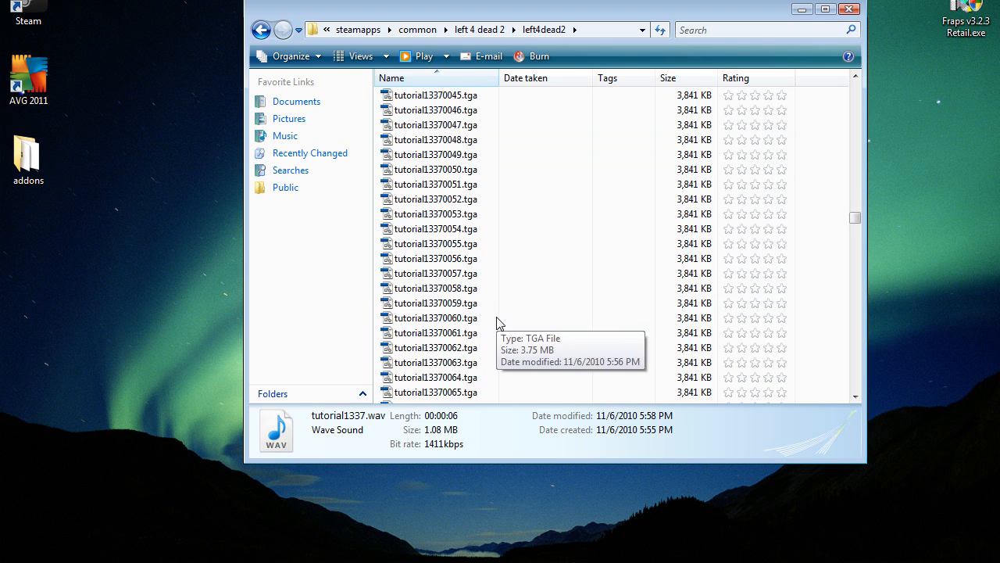
{"action": "left_click_drag", "start_coordinate": [854, 228], "coordinate": [852, 401]}
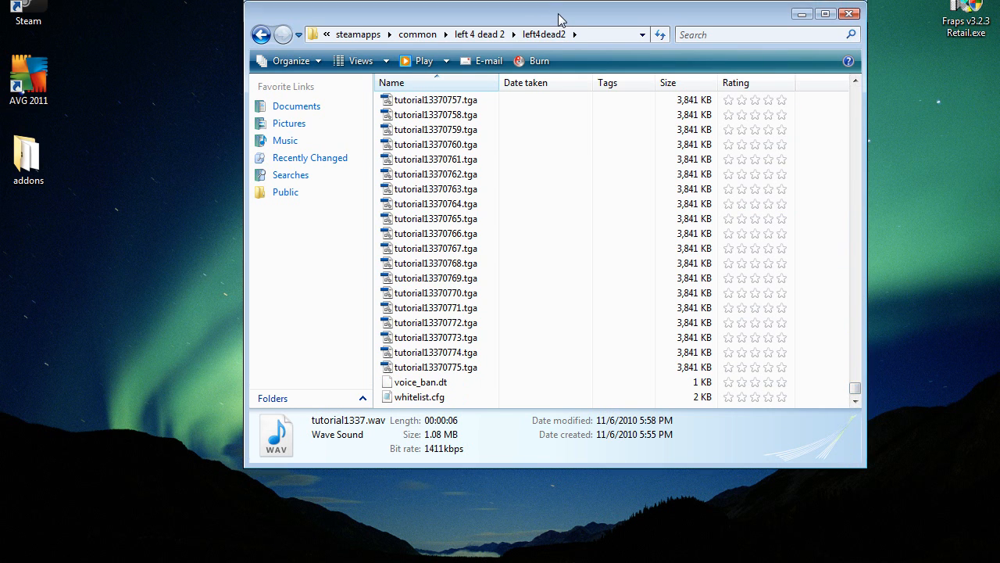
Step: Move the folder window clear of VirtualDub and load the first frame, tutorial13370000.tga, into VirtualDub
{"action": "left_click_drag", "start_coordinate": [558, 11], "coordinate": [548, 333]}
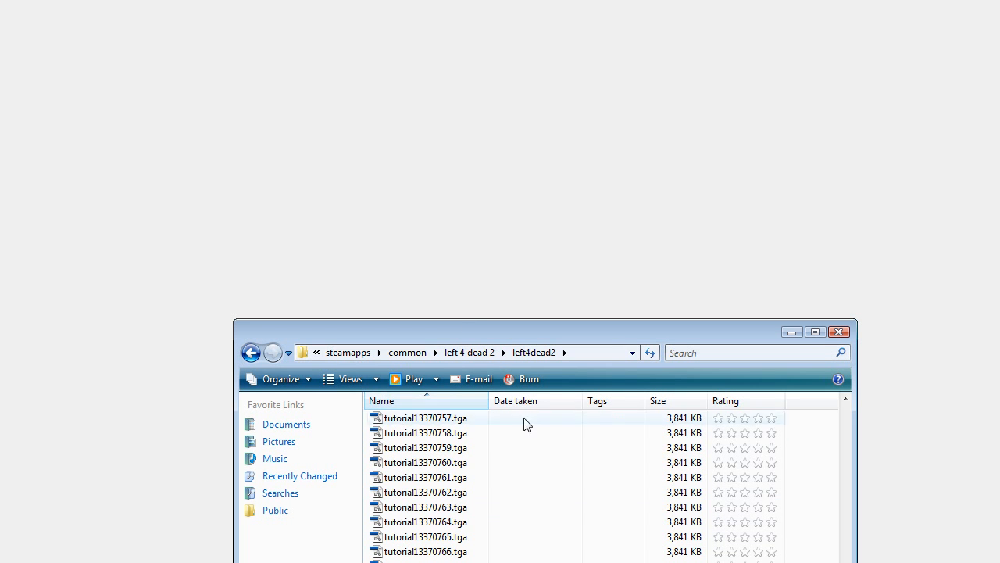
{"action": "scroll", "coordinate": [563, 446], "scroll_direction": "up", "scroll_amount": 20}
{"action": "scroll", "coordinate": [563, 460], "scroll_direction": "up", "scroll_amount": 20}
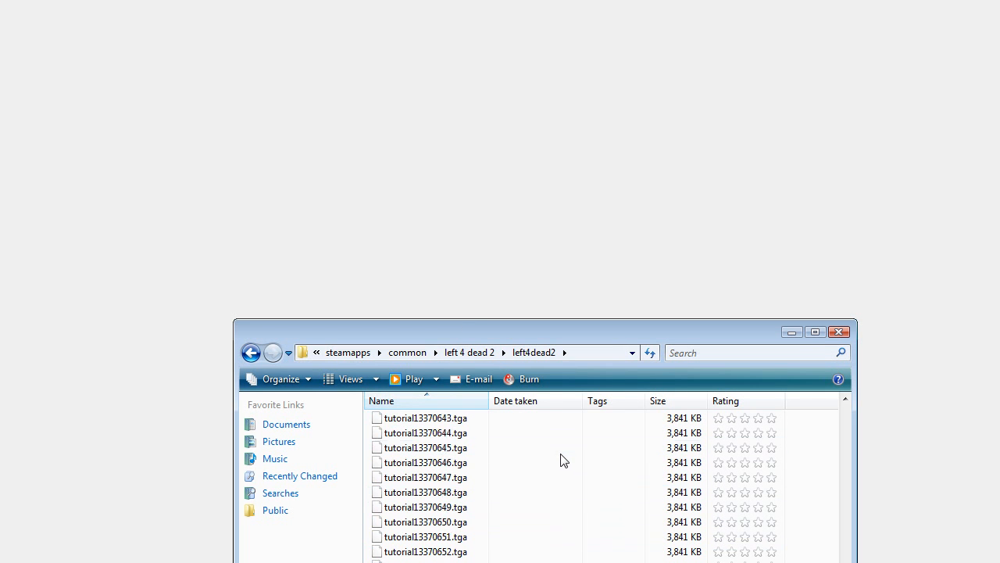
{"action": "scroll", "coordinate": [563, 460], "scroll_direction": "up", "scroll_amount": 14}
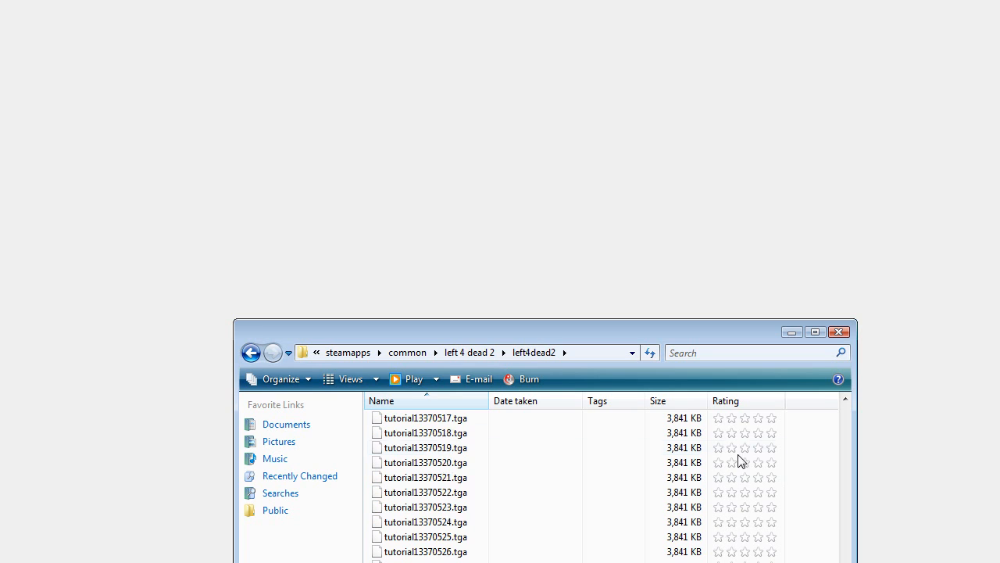
{"action": "scroll", "coordinate": [844, 400], "scroll_direction": "up", "scroll_amount": 20}
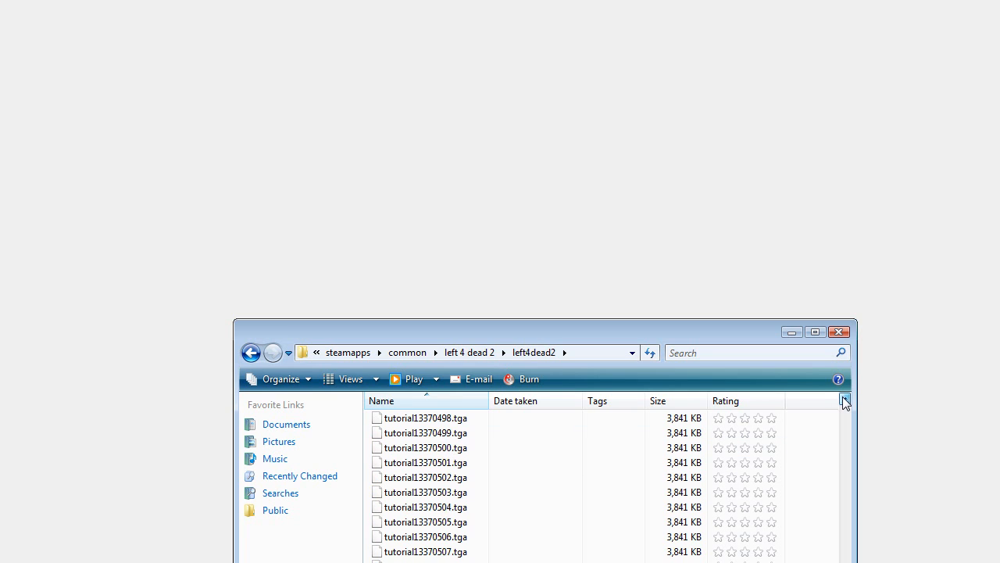
{"action": "scroll", "coordinate": [841, 425], "scroll_direction": "up", "scroll_amount": 20}
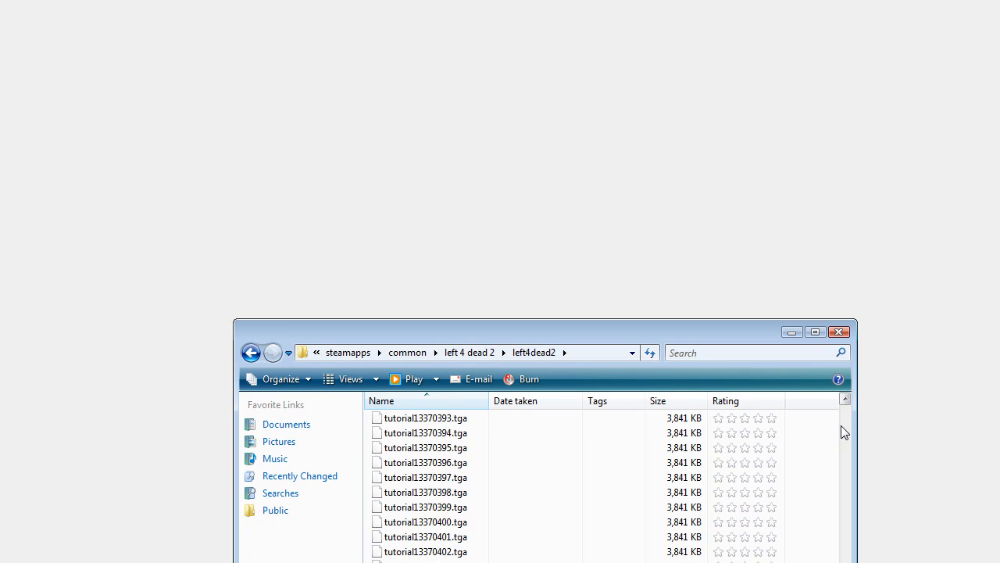
{"action": "scroll", "coordinate": [842, 431], "scroll_direction": "up", "scroll_amount": 20}
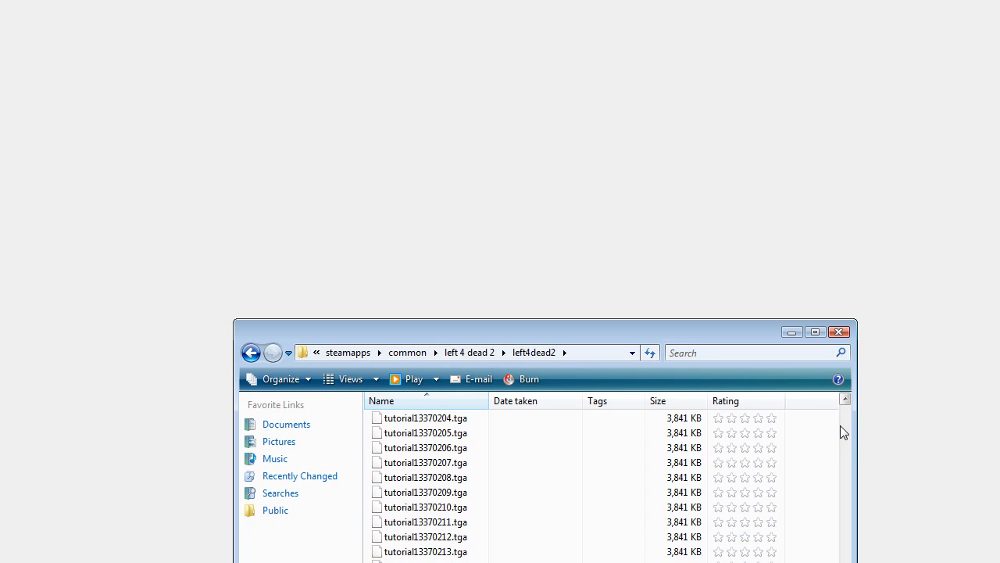
{"action": "scroll", "coordinate": [840, 428], "scroll_direction": "up", "scroll_amount": 20}
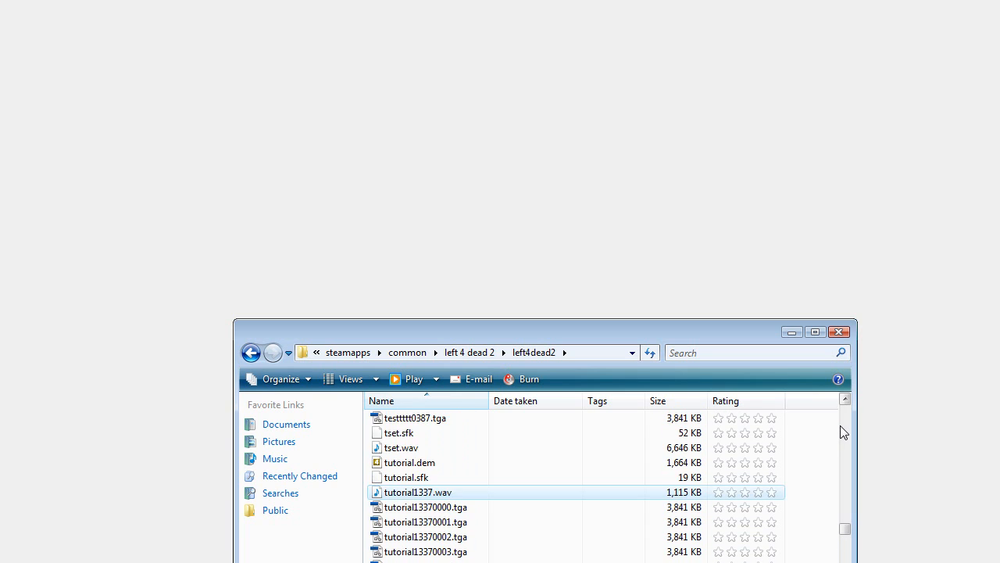
{"action": "scroll", "coordinate": [800, 476], "scroll_direction": "down", "scroll_amount": 5}
{"action": "scroll", "coordinate": [454, 536], "scroll_direction": "down", "scroll_amount": 2}
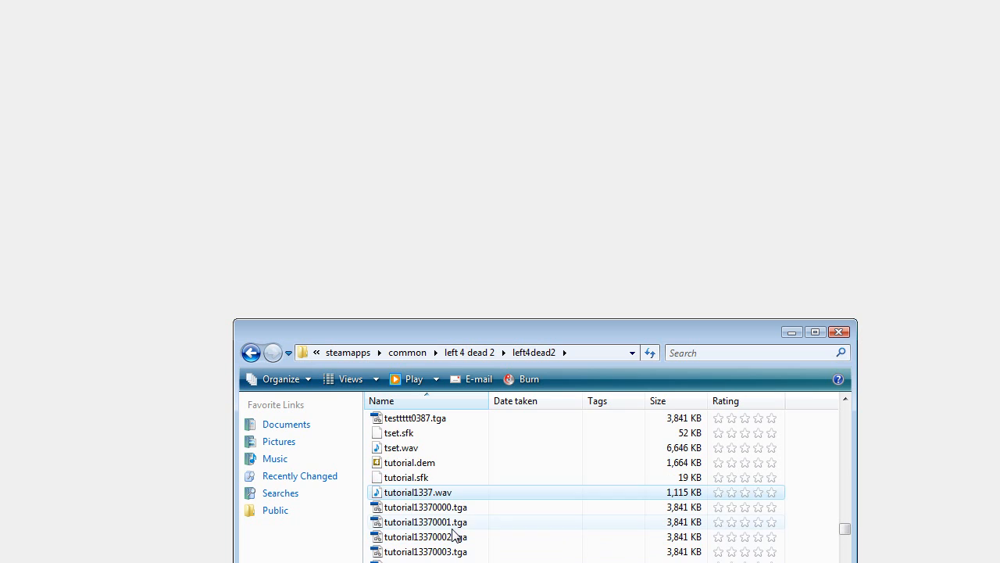
{"action": "left_click", "coordinate": [458, 508]}
{"action": "left_click_drag", "start_coordinate": [469, 508], "coordinate": [263, 275]}
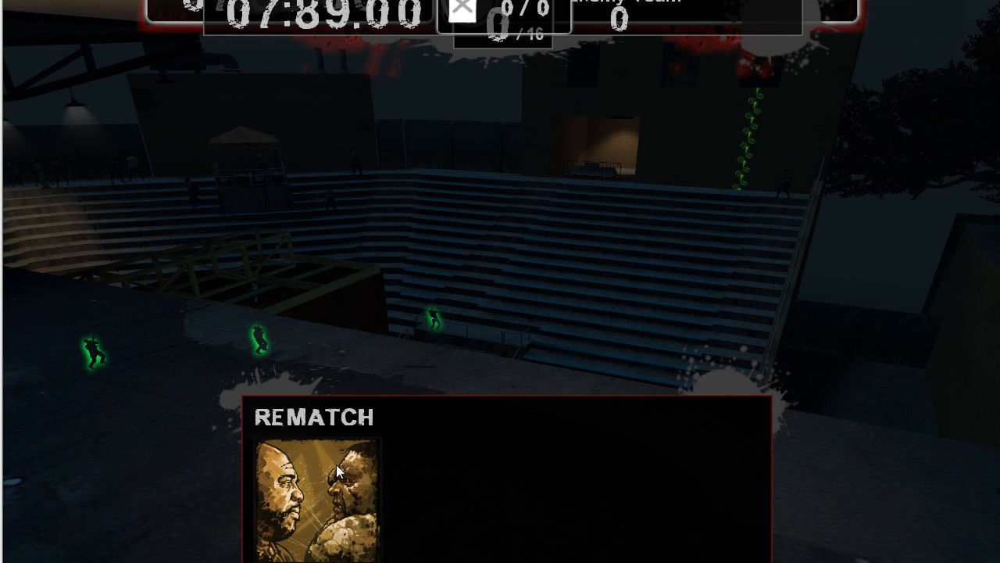
{"action": "left_click", "coordinate": [118, 0]}
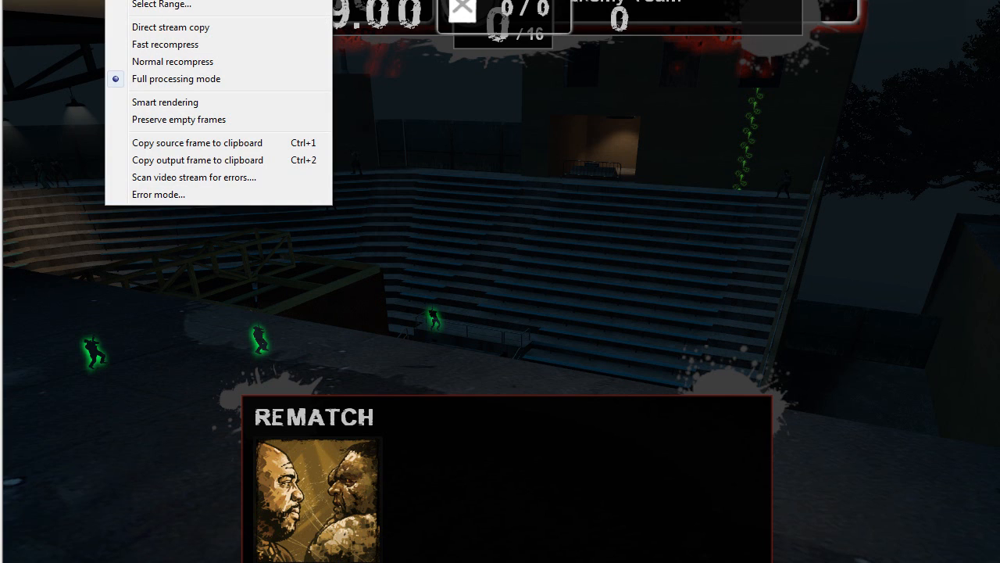
{"action": "left_click", "coordinate": [160, 0]}
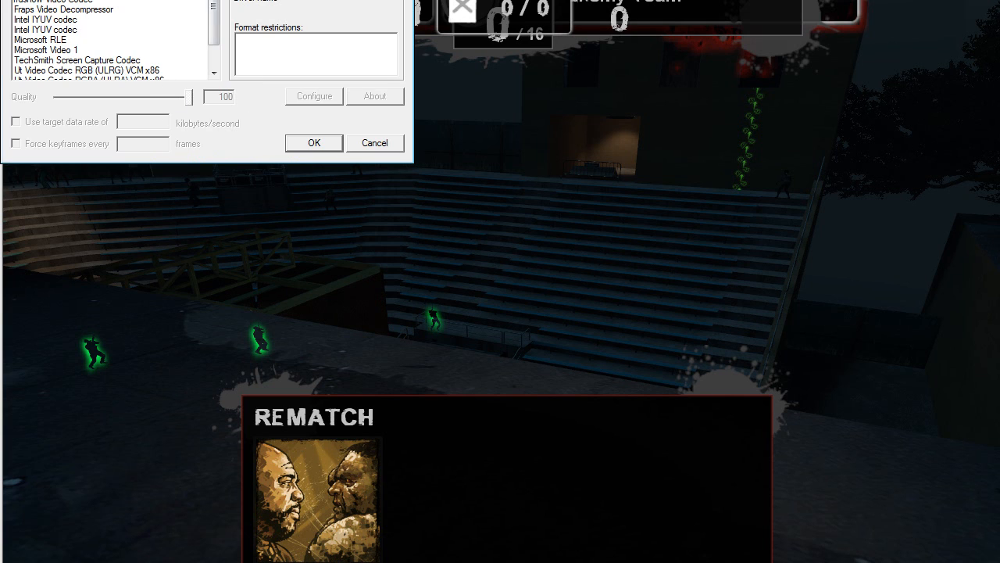
{"action": "scroll", "coordinate": [221, 67], "scroll_direction": "down", "scroll_amount": 1}
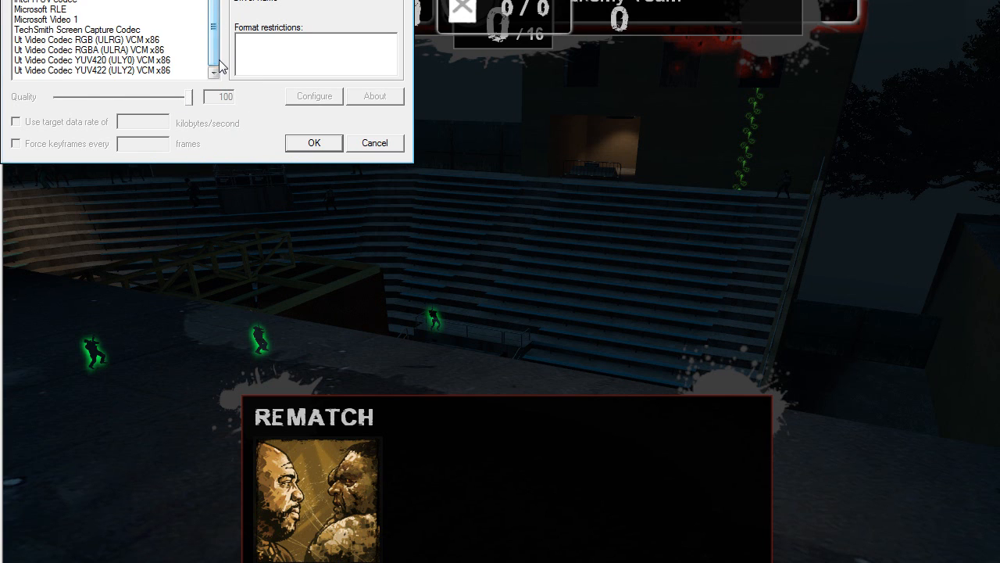
{"action": "left_click", "coordinate": [97, 41]}
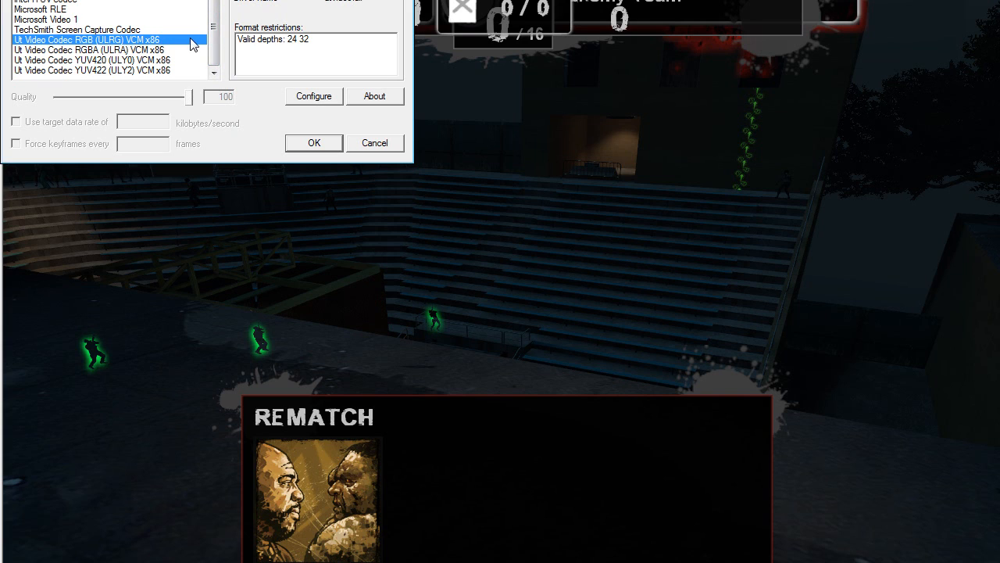
{"action": "left_click", "coordinate": [313, 97]}
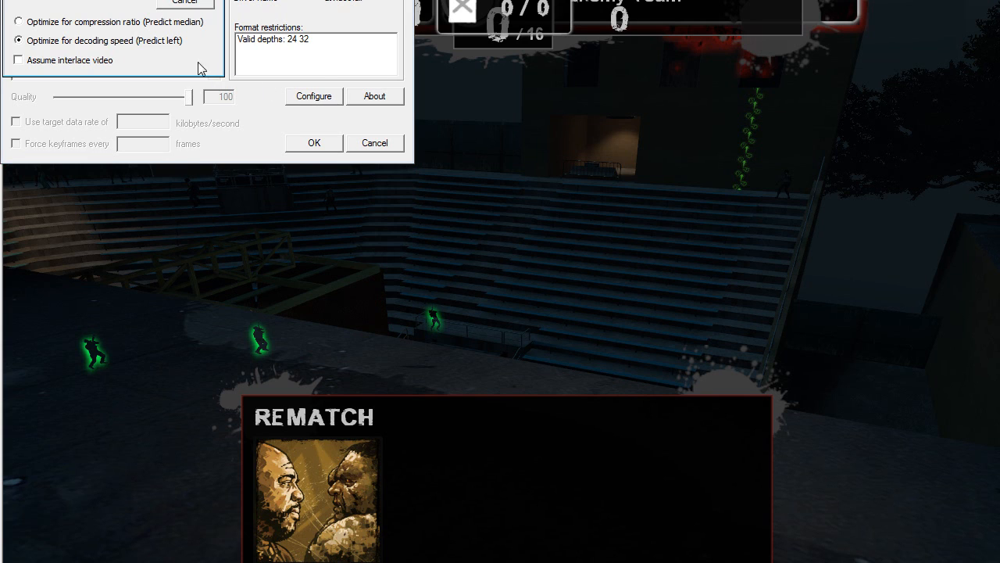
{"action": "left_click_drag", "start_coordinate": [91, 0], "coordinate": [151, 120]}
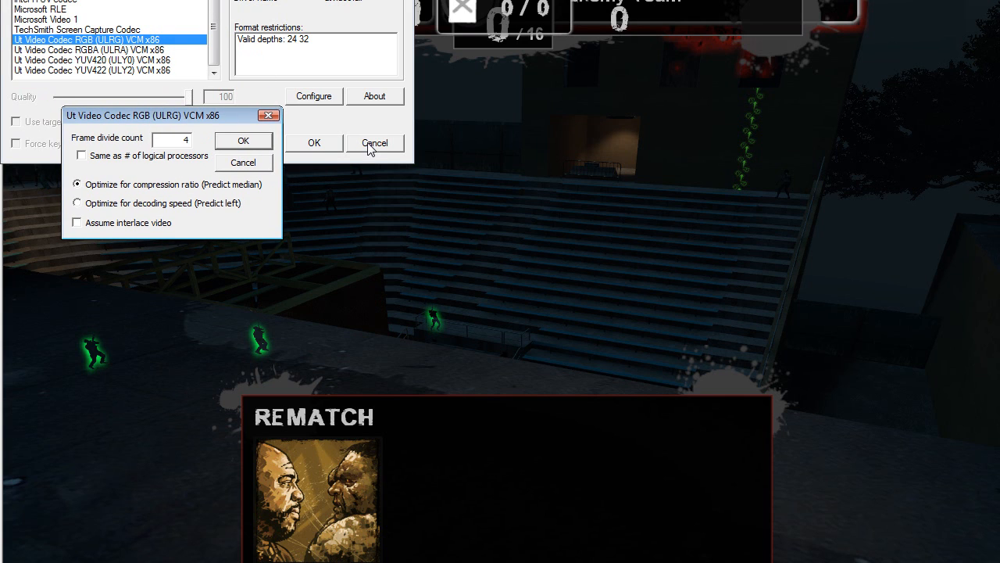
{"action": "left_click", "coordinate": [254, 163]}
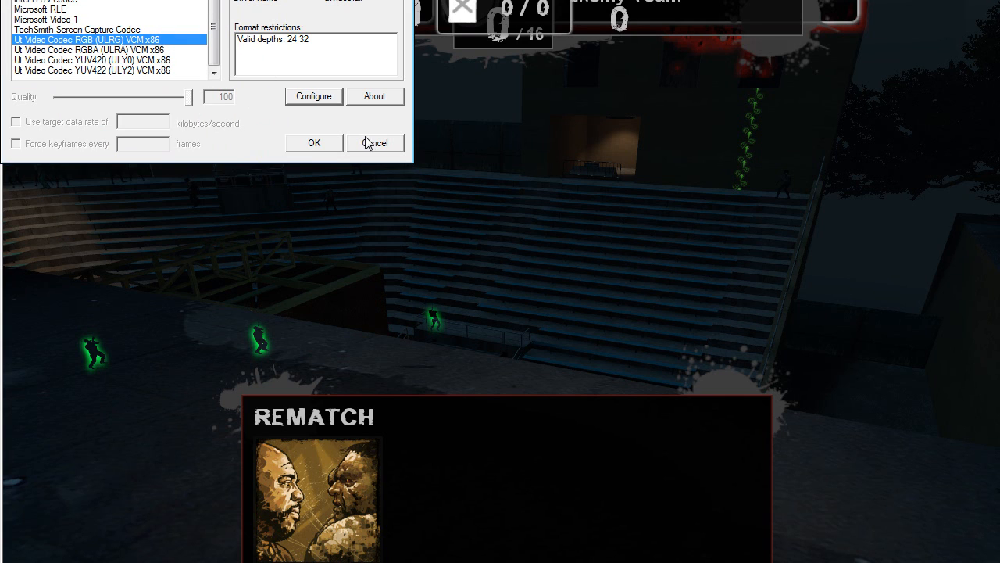
{"action": "left_click", "coordinate": [375, 143]}
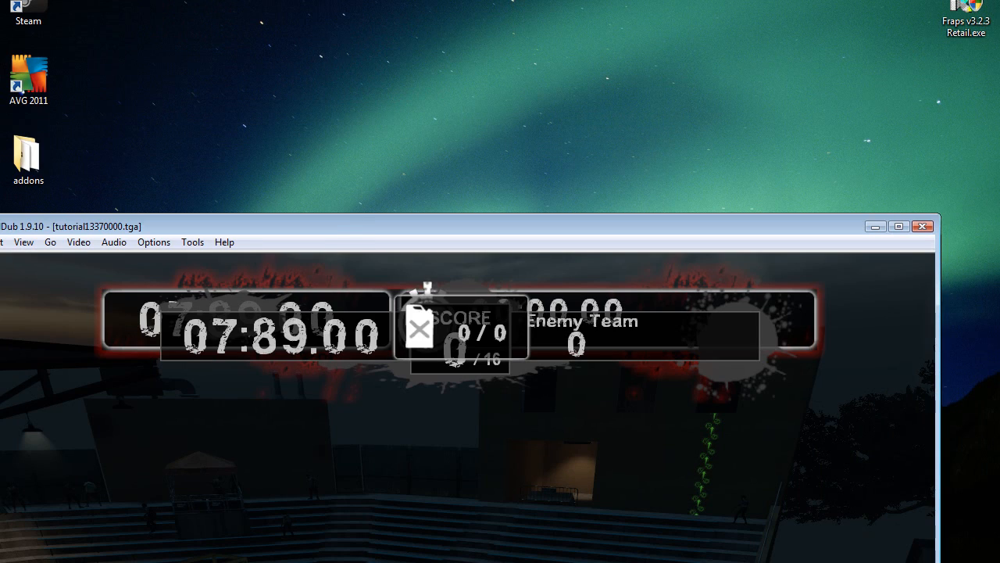
Step: Reposition the VirtualDub window and select Ut Video Codec RGB (ULRG) VCM x86 as the video compression
{"action": "left_click_drag", "start_coordinate": [345, 233], "coordinate": [398, 26]}
{"action": "left_click", "coordinate": [132, 34]}
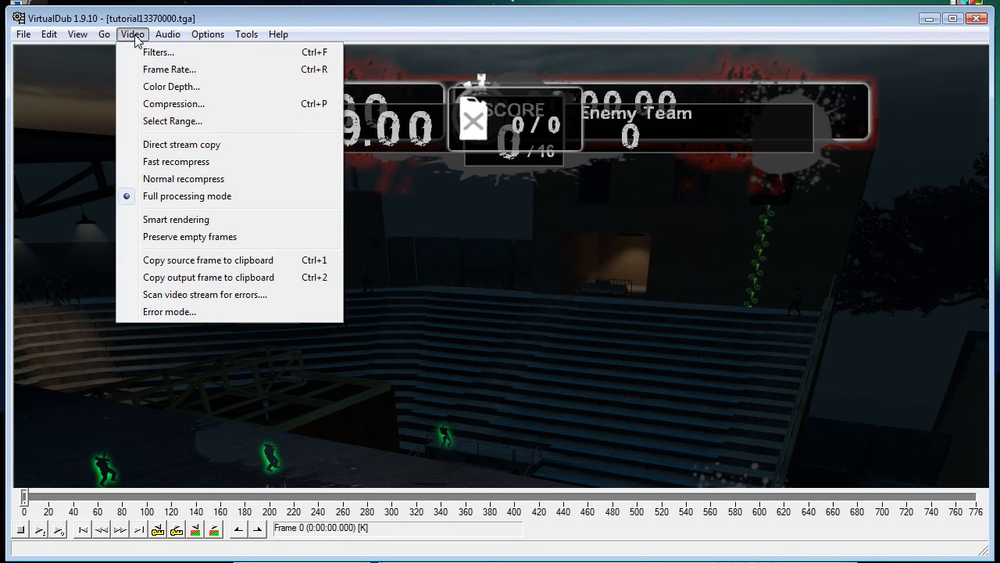
{"action": "left_click", "coordinate": [134, 105]}
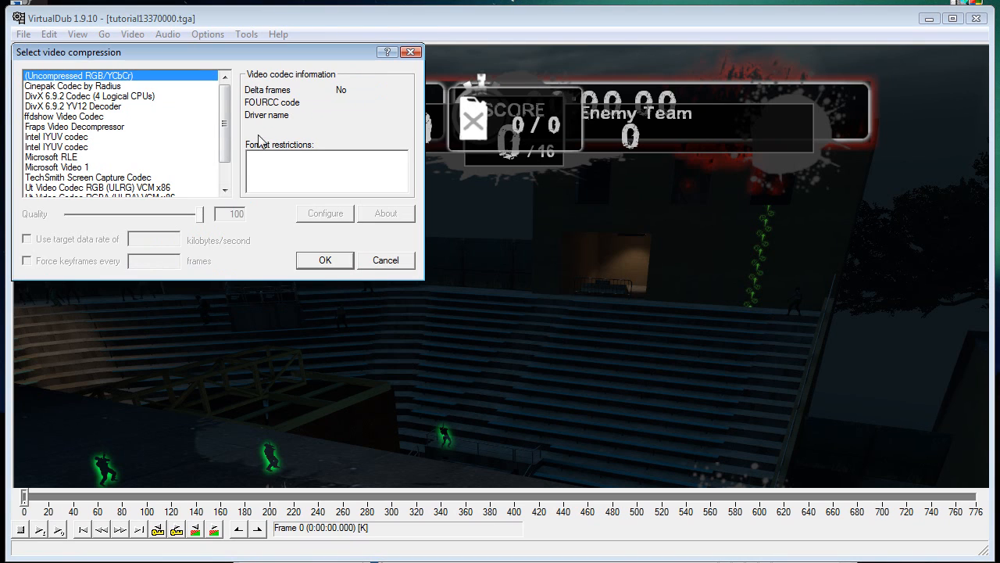
{"action": "scroll", "coordinate": [225, 156], "scroll_direction": "down", "scroll_amount": 1}
{"action": "left_click", "coordinate": [113, 157]}
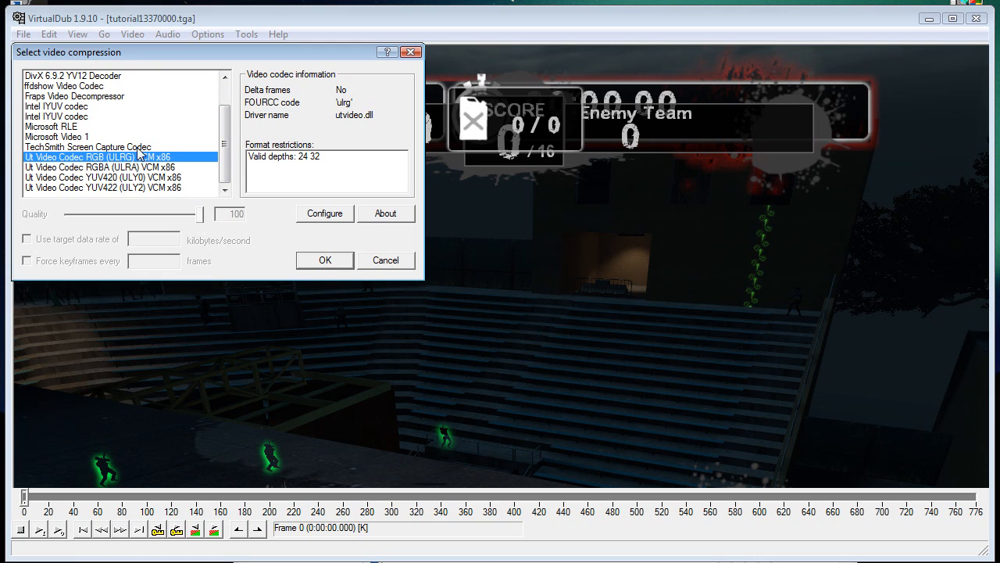
Step: Configure the codec with frame divide count 2 and Optimize for compression ratio (Predict median), and accept the compression settings
{"action": "left_click", "coordinate": [349, 213]}
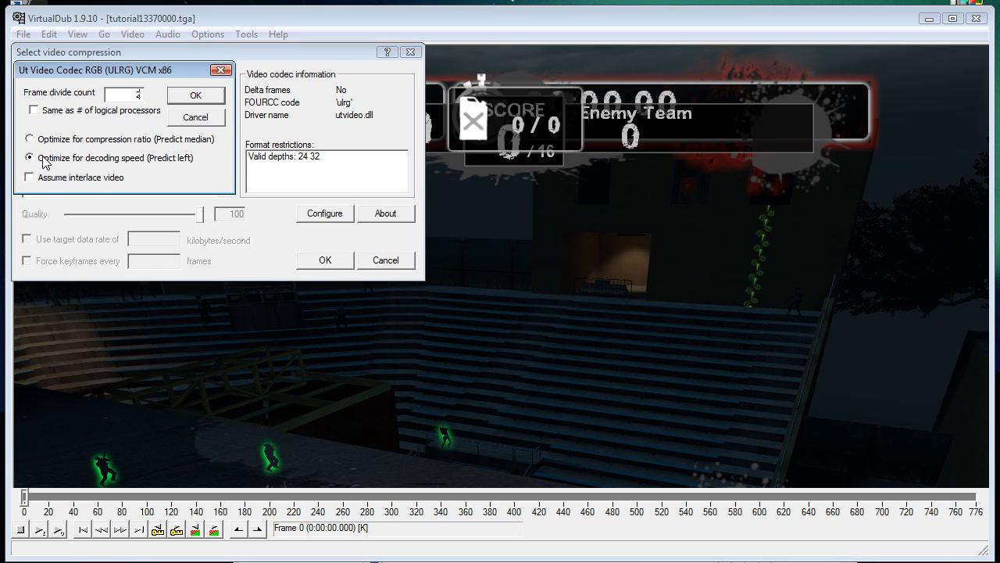
{"action": "left_click", "coordinate": [196, 97]}
{"action": "left_click", "coordinate": [332, 258]}
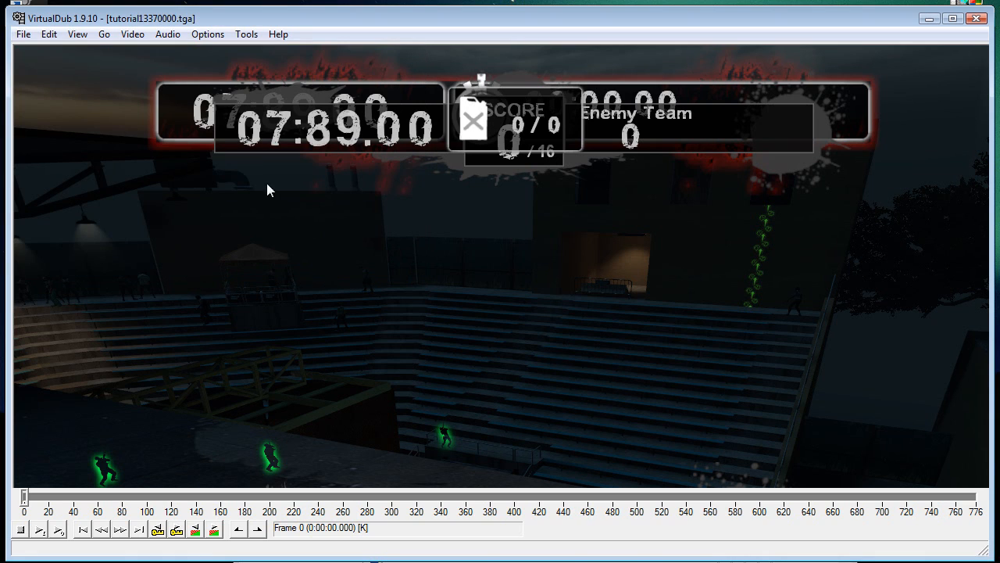
Step: Save the frame sequence to the desktop as the AVI file tutorial1337.avi
{"action": "left_click", "coordinate": [23, 35]}
{"action": "left_click", "coordinate": [28, 175]}
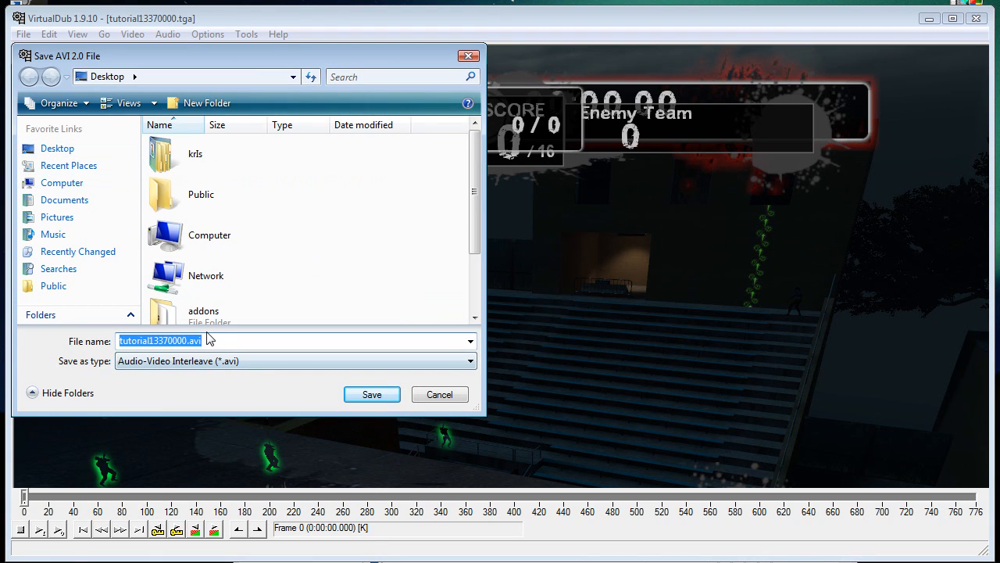
{"action": "left_click", "coordinate": [187, 340]}
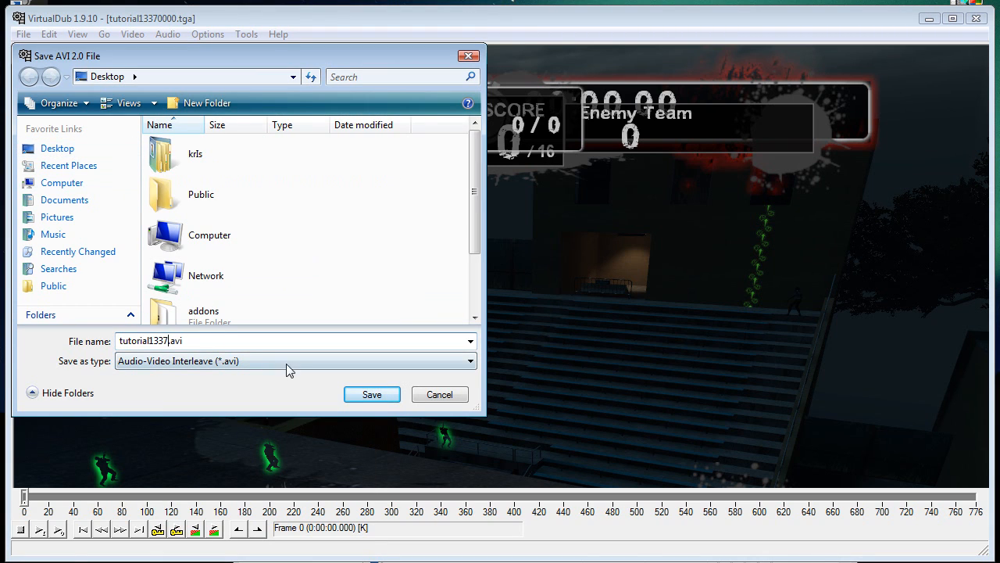
{"action": "left_click", "coordinate": [377, 397]}
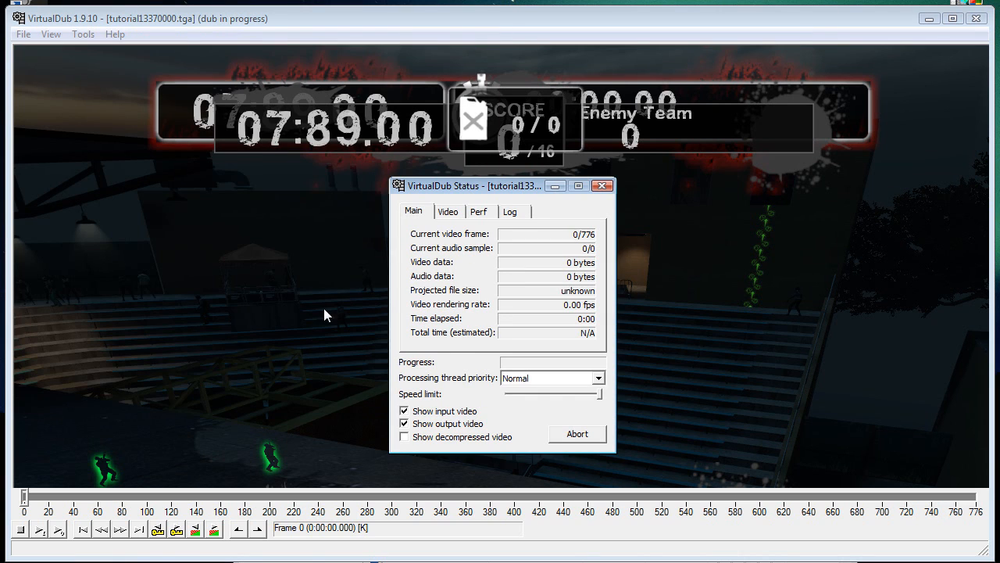
Step: Set the processing thread priority of the running AVI export to Highest
{"action": "left_click", "coordinate": [558, 378]}
{"action": "left_click", "coordinate": [600, 411]}
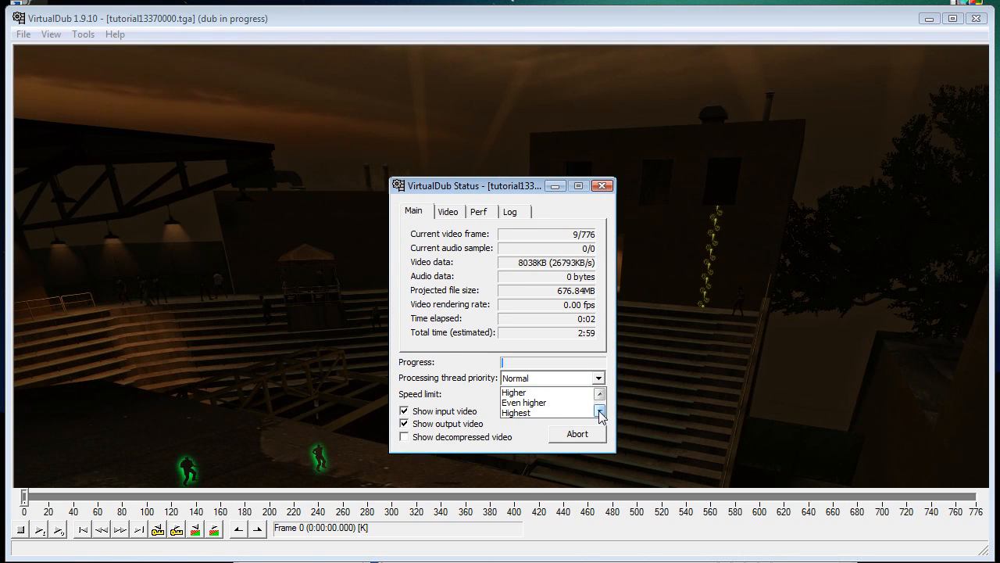
{"action": "left_click", "coordinate": [577, 414]}
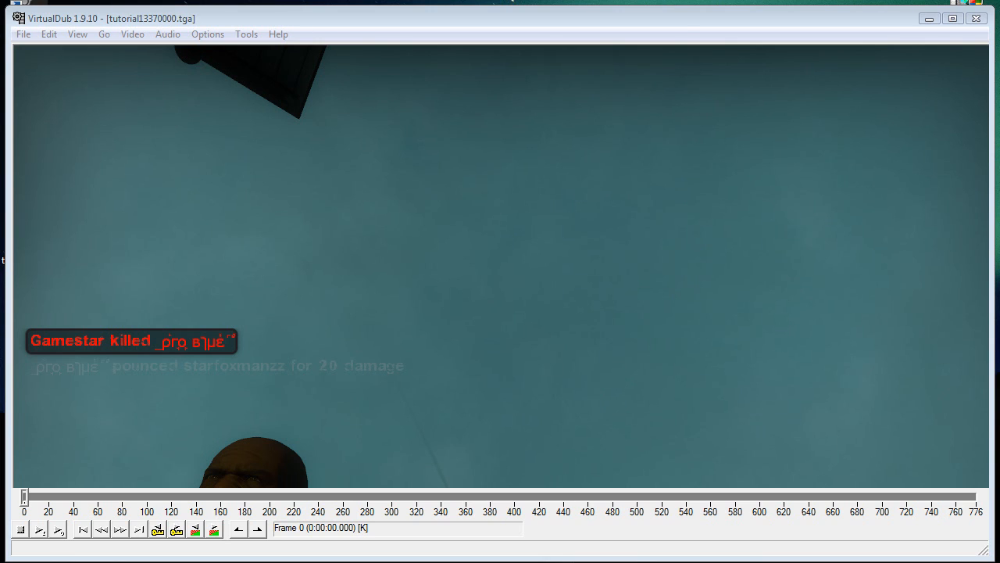
Step: Load tutorial1337.wav from the left4dead2 folder as the audio from another file
{"action": "left_click", "coordinate": [166, 35]}
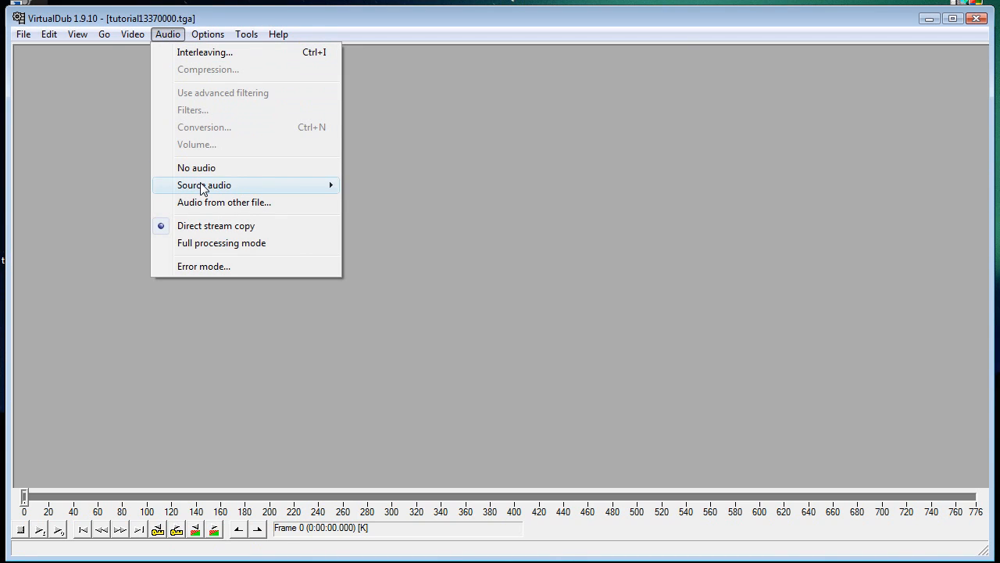
{"action": "mouse_move", "coordinate": [201, 187]}
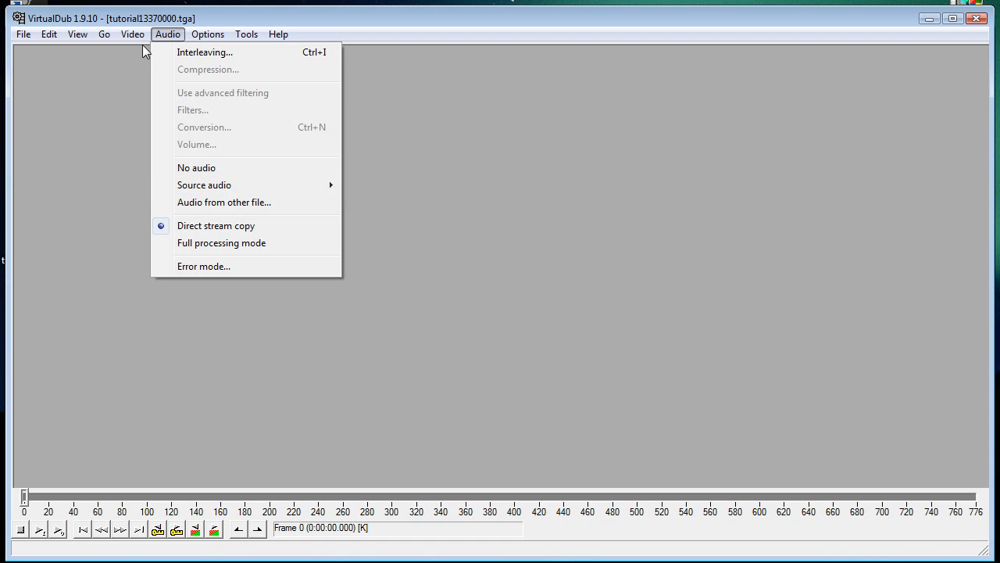
{"action": "left_click", "coordinate": [144, 45]}
{"action": "left_click", "coordinate": [167, 34]}
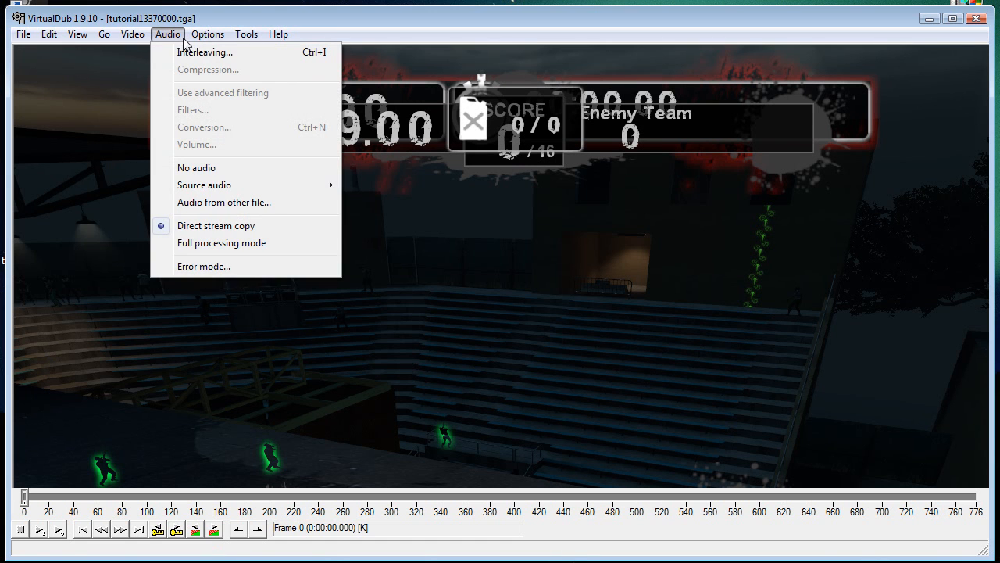
{"action": "left_click", "coordinate": [284, 210]}
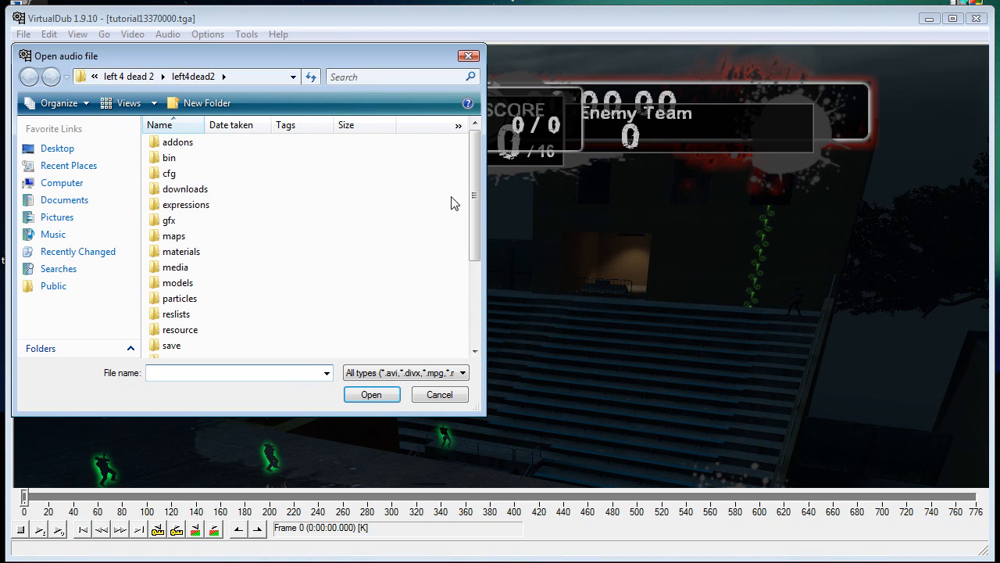
{"action": "left_click_drag", "start_coordinate": [486, 187], "coordinate": [459, 187]}
{"action": "left_click_drag", "start_coordinate": [449, 243], "coordinate": [466, 332]}
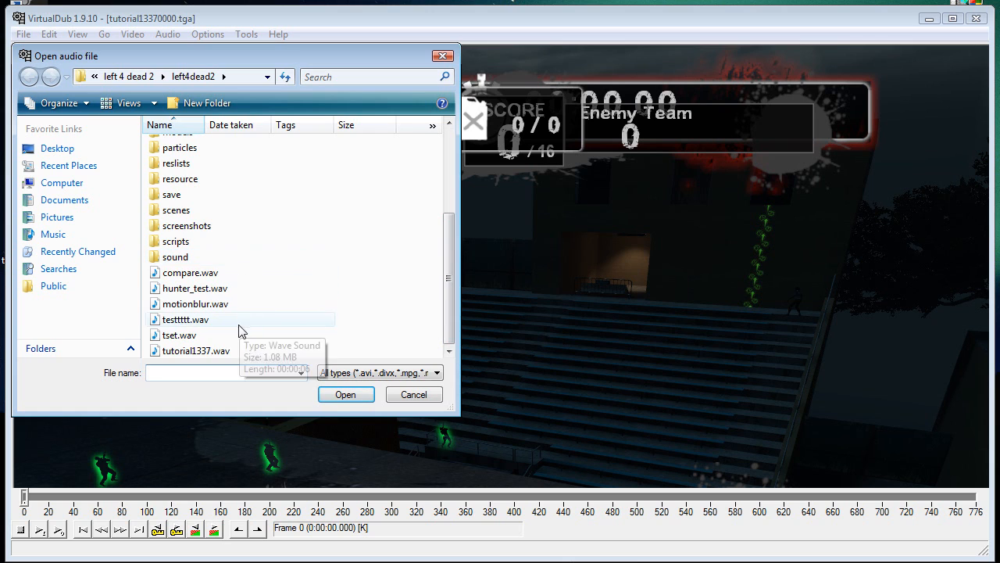
{"action": "left_click", "coordinate": [207, 349]}
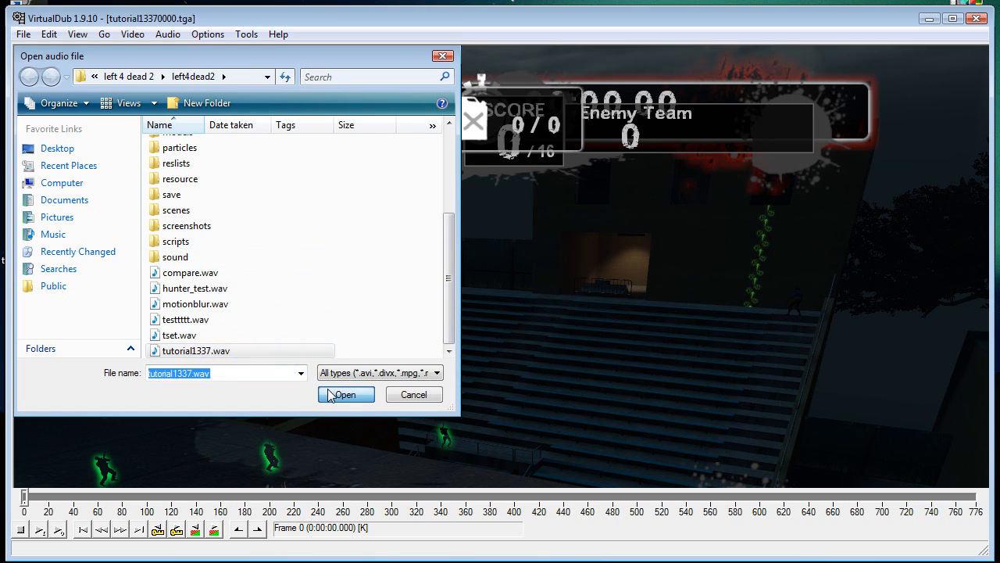
{"action": "left_click", "coordinate": [344, 393]}
Step: Set the video frame rate so that video and audio durations match (120.000 fps), processing all frames
{"action": "left_click", "coordinate": [168, 34]}
{"action": "mouse_move", "coordinate": [130, 39]}
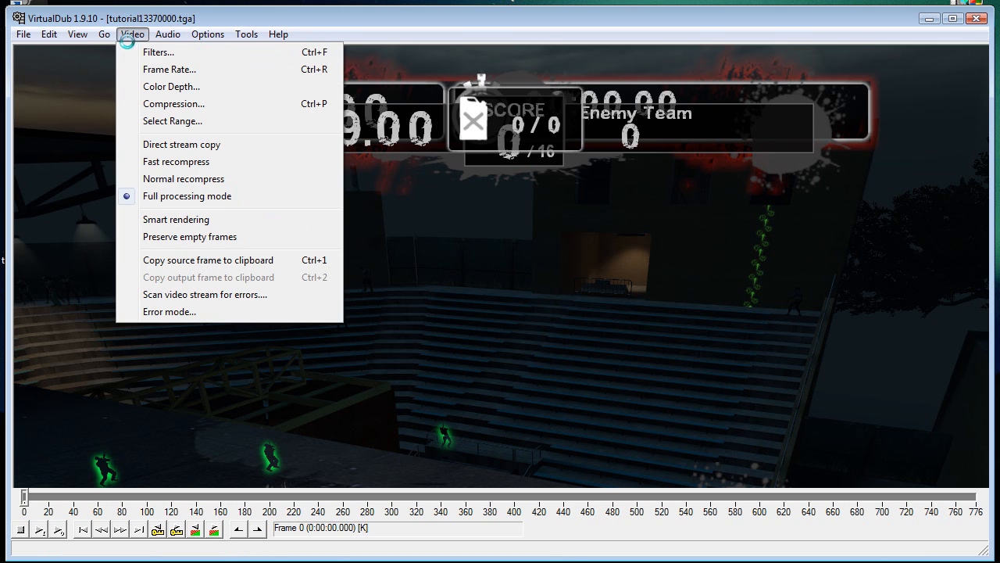
{"action": "left_click", "coordinate": [169, 69]}
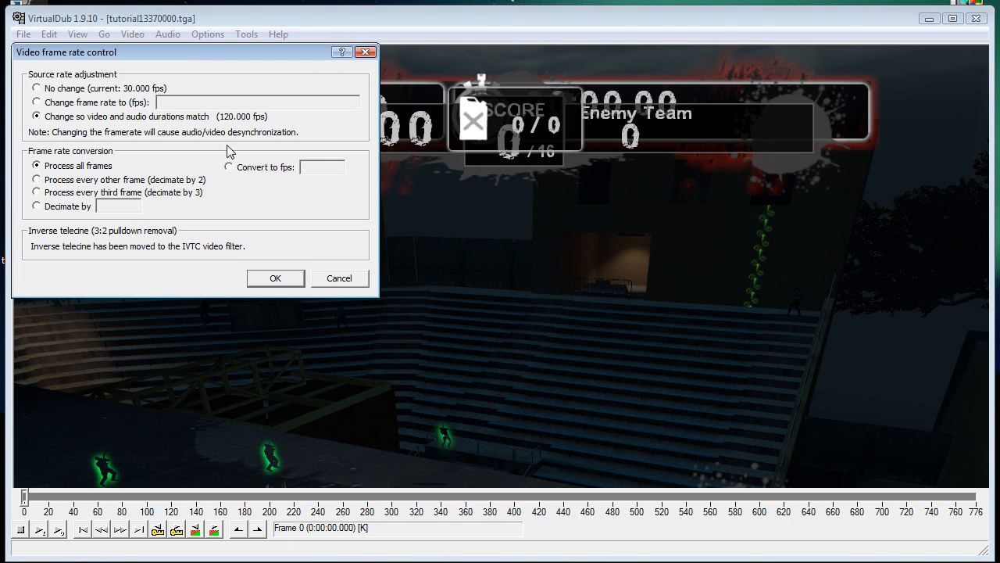
{"action": "left_click", "coordinate": [276, 279]}
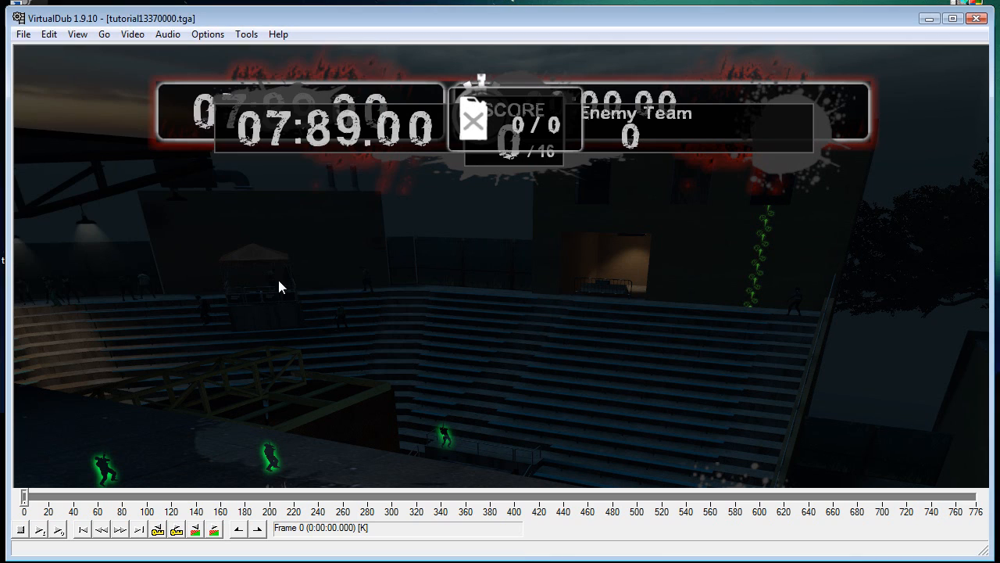
Step: Close VirtualDub, launch Vegas Pro 9.0 from the desktop, and position its window so the whole interface is on screen
{"action": "left_click", "coordinate": [977, 19]}
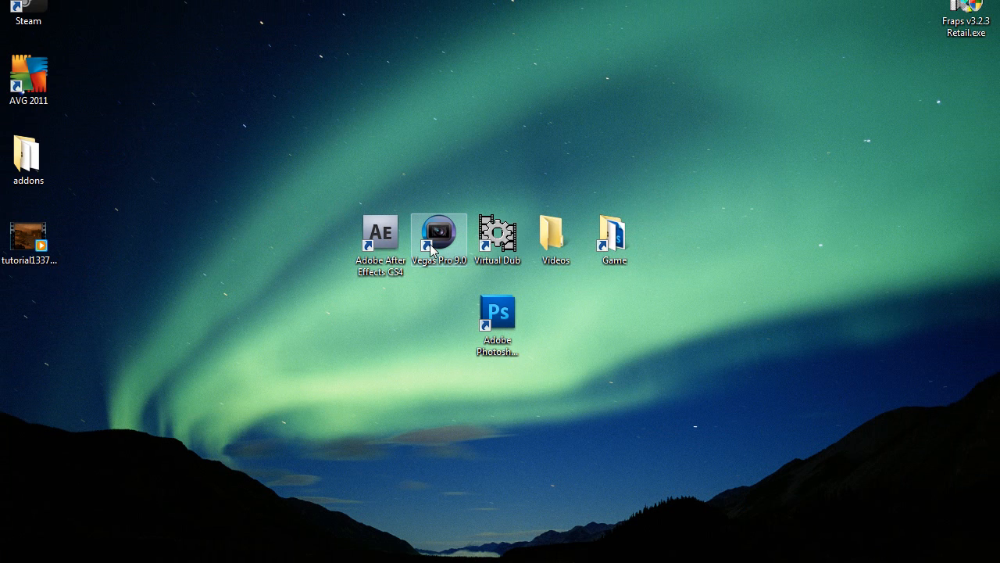
{"action": "left_click", "coordinate": [450, 258]}
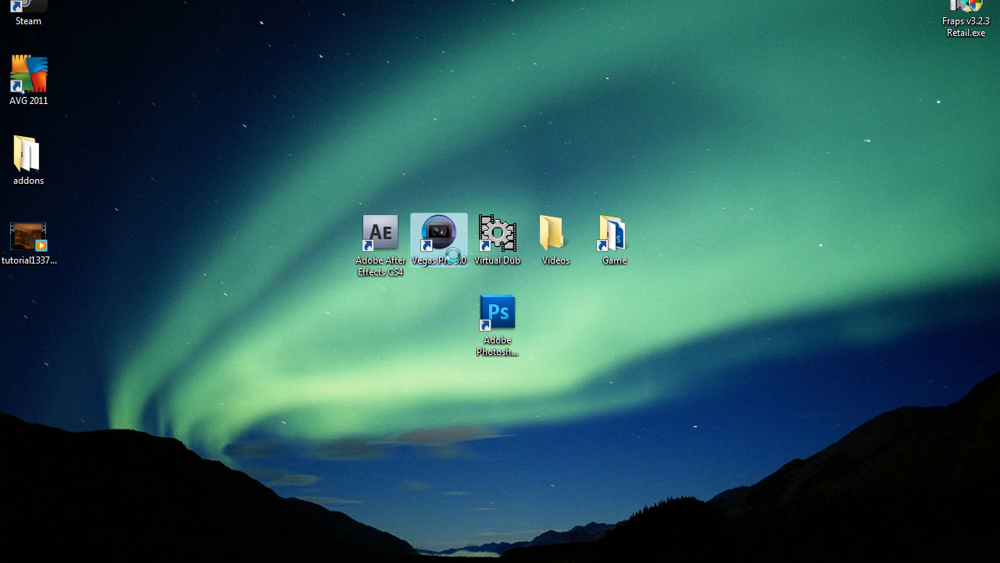
{"action": "right_click", "coordinate": [452, 258]}
{"action": "left_click", "coordinate": [512, 263]}
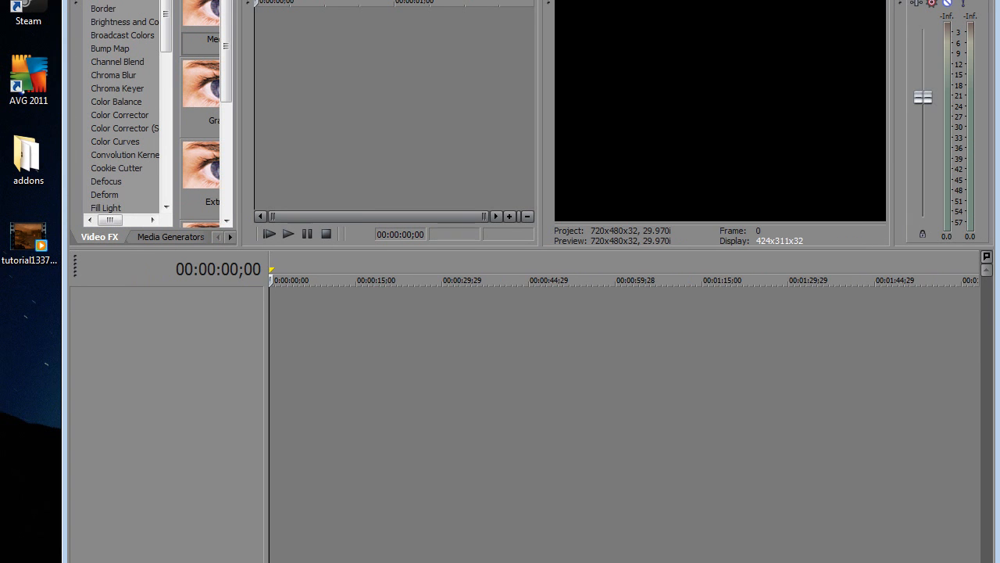
{"action": "left_click_drag", "start_coordinate": [160, 0], "coordinate": [113, 10]}
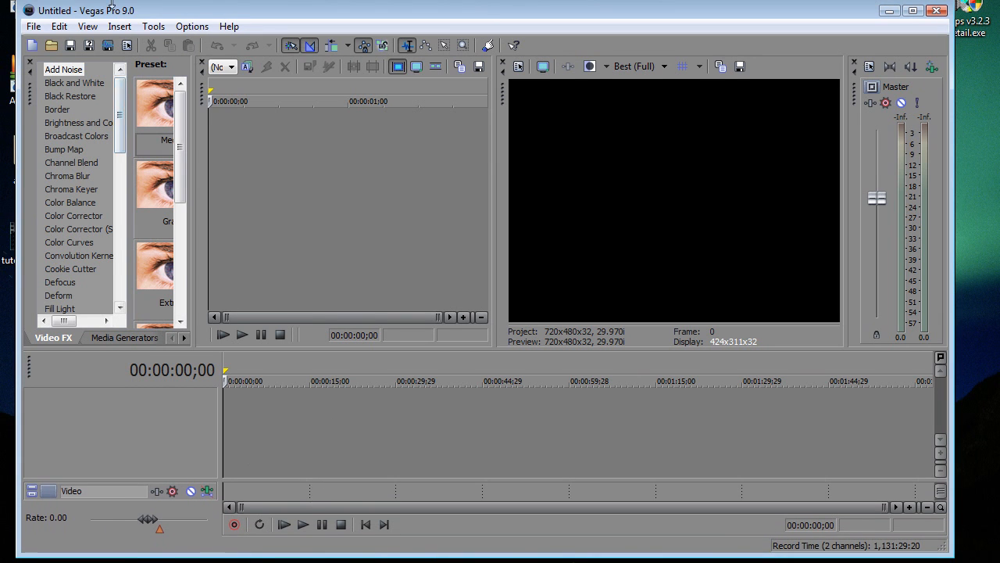
{"action": "left_click_drag", "start_coordinate": [109, 3], "coordinate": [123, 13]}
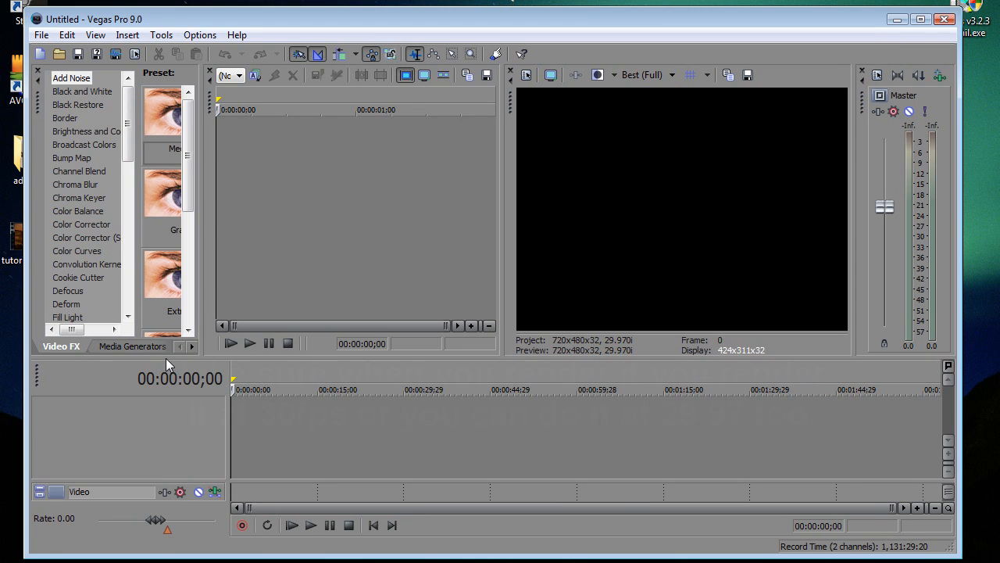
Step: Open tutorial1337.avi from the desktop in the untitled Vegas Pro project
{"action": "left_click", "coordinate": [44, 35]}
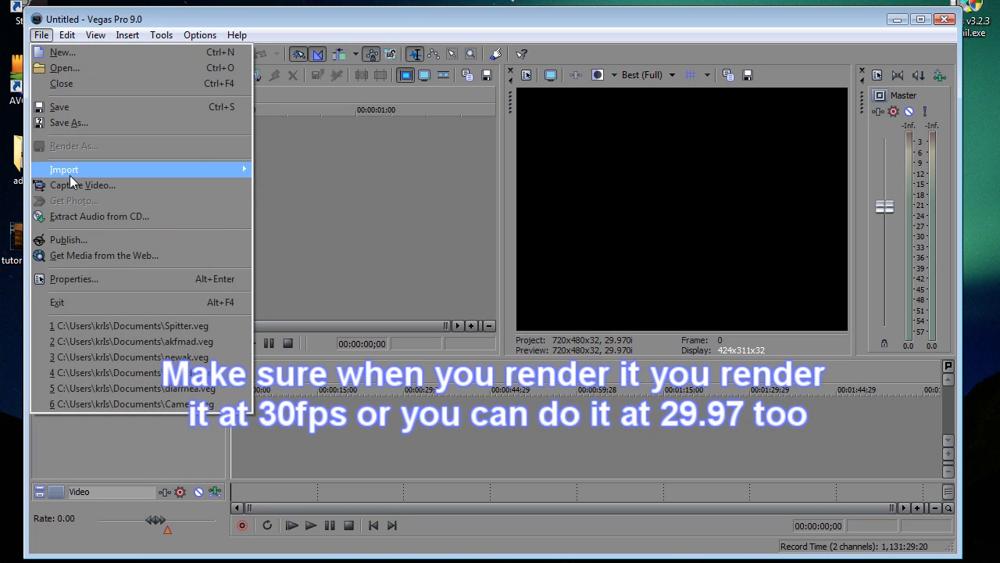
{"action": "left_click", "coordinate": [63, 68]}
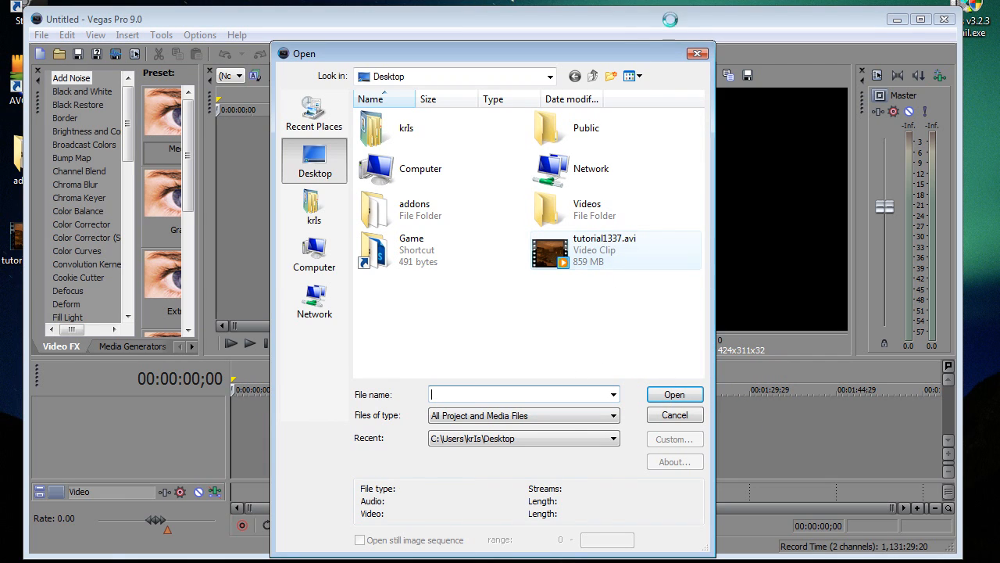
{"action": "left_click", "coordinate": [673, 394]}
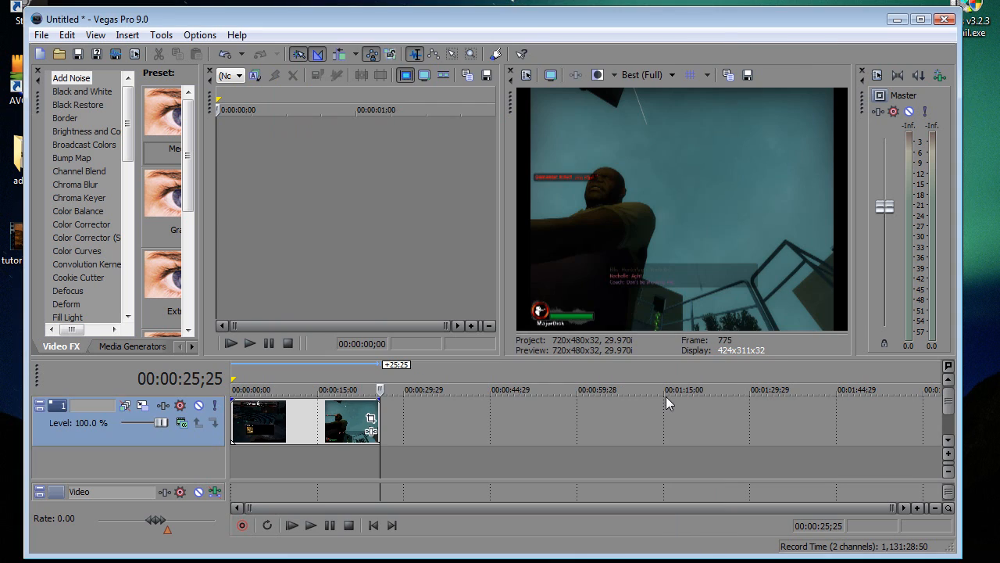
{"action": "left_click", "coordinate": [236, 414]}
{"action": "left_click", "coordinate": [59, 53]}
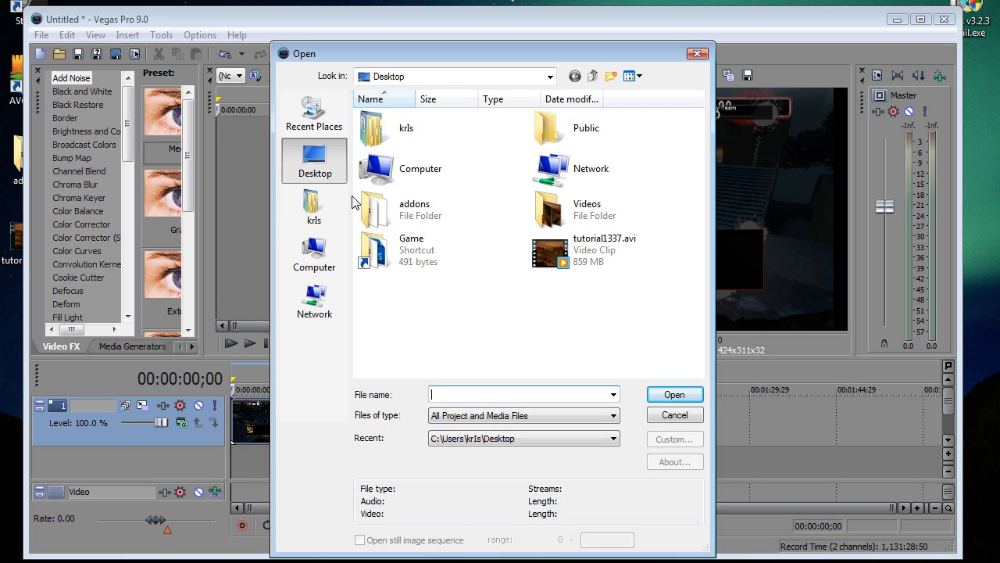
{"action": "left_click", "coordinate": [701, 53]}
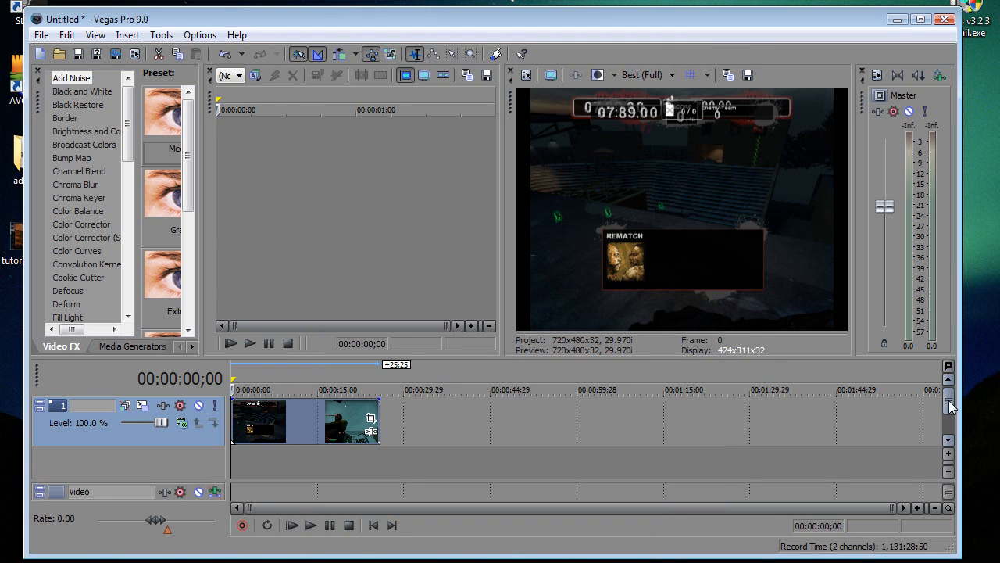
Step: Examine the clip's middle and end, and its opening frames one at a time for the scoreboard and Rematch overlay
{"action": "left_click", "coordinate": [250, 435]}
{"action": "left_click", "coordinate": [327, 415]}
{"action": "left_click", "coordinate": [377, 403]}
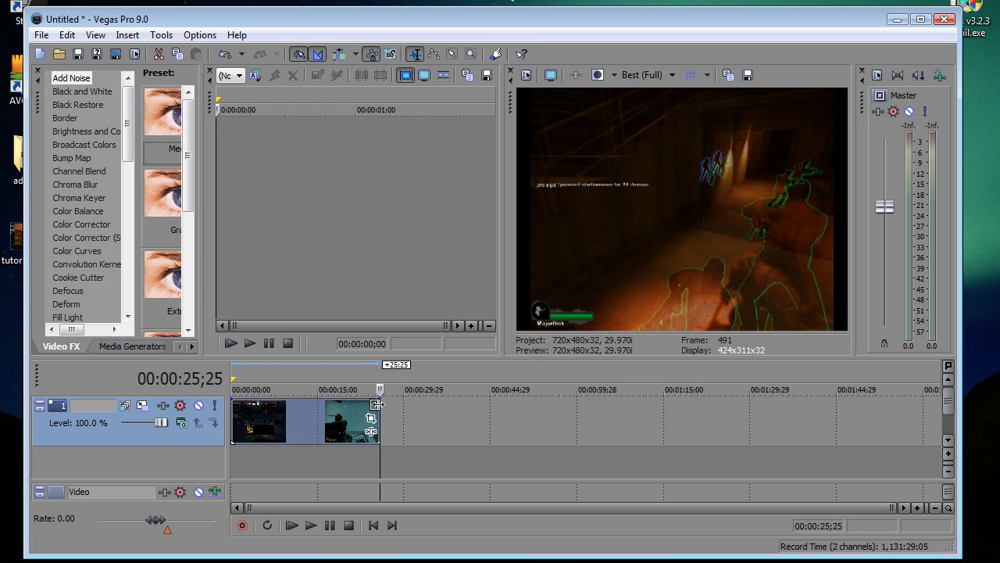
{"action": "left_click", "coordinate": [232, 427]}
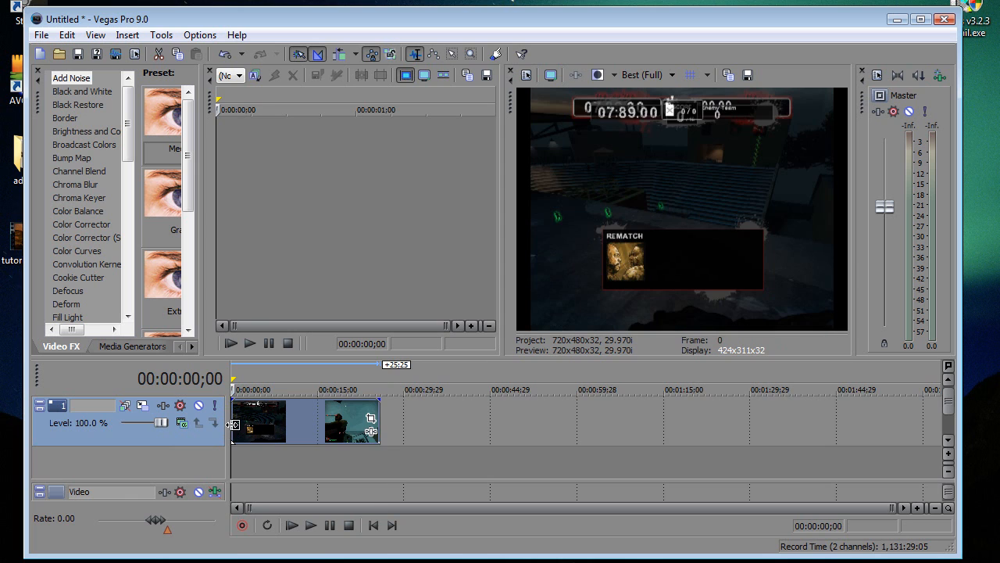
{"action": "scroll", "coordinate": [266, 423], "scroll_direction": "up", "scroll_amount": 8}
{"action": "scroll", "coordinate": [263, 422], "scroll_direction": "up", "scroll_amount": 2}
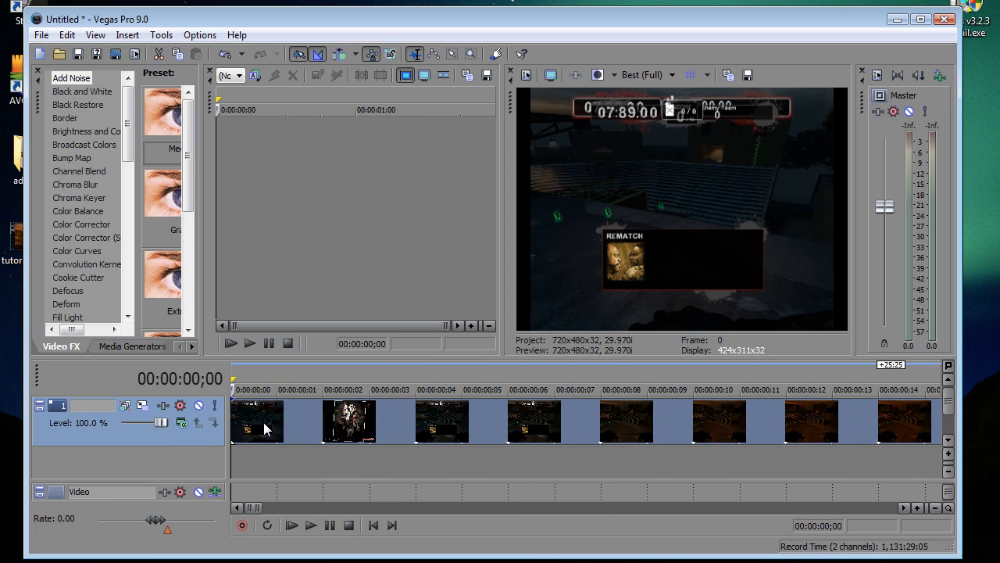
{"action": "key", "text": "Right"}
{"action": "key", "text": "Right"}
{"action": "key", "text": "Right"}
{"action": "key", "text": "Right"}
{"action": "key", "text": "Right"}
{"action": "key", "text": "Right"}
{"action": "key", "text": "Right"}
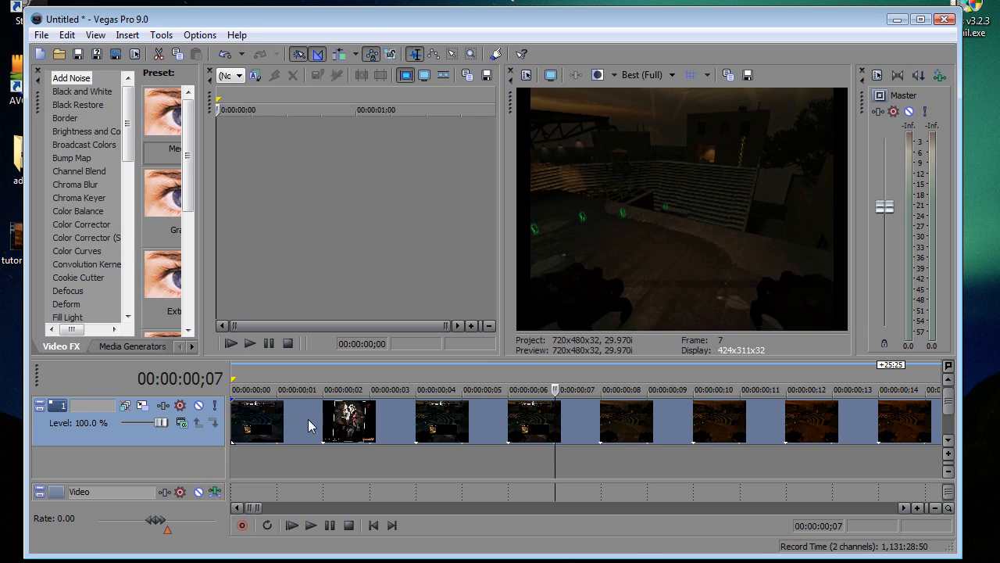
Step: Split off and delete the clip's overlay frames before 00:00:00;07, and move the remaining clip to the start of the timeline
{"action": "scroll", "coordinate": [532, 412], "scroll_direction": "up", "scroll_amount": 2}
{"action": "key", "text": "Left"}
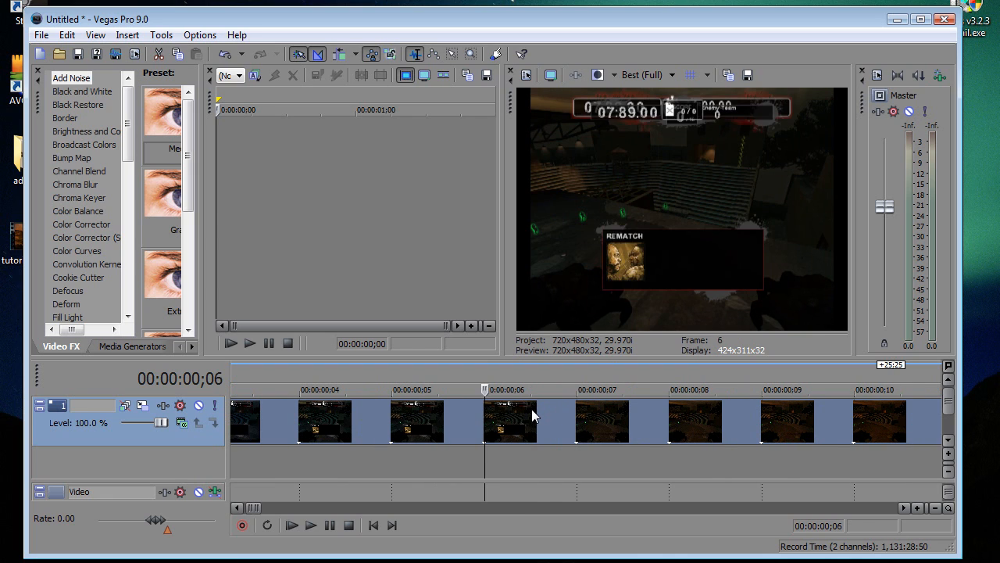
{"action": "key", "text": "Right"}
{"action": "key", "text": "Left"}
{"action": "key", "text": "Right"}
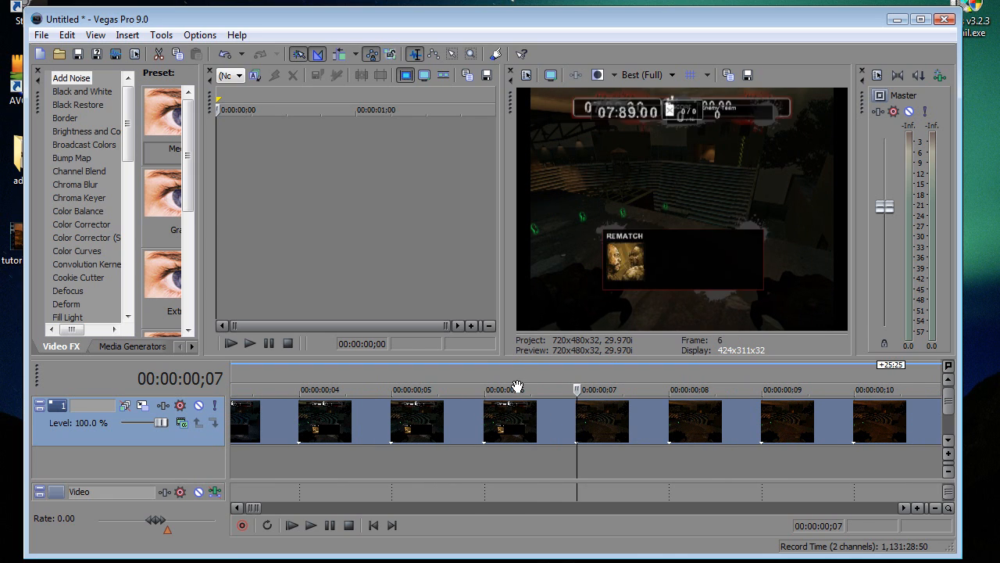
{"action": "key", "text": "Left"}
{"action": "key", "text": "Right"}
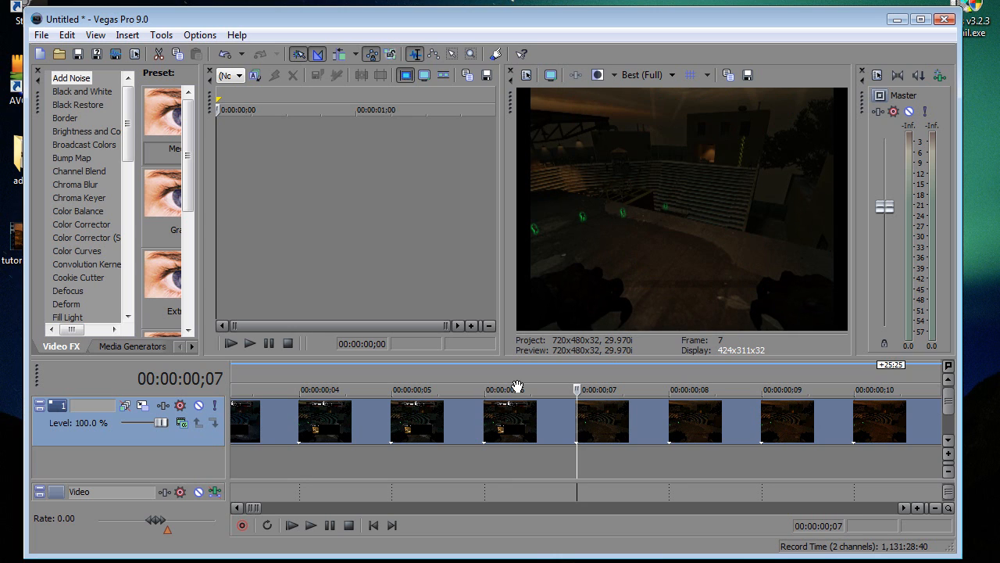
{"action": "key", "text": "s"}
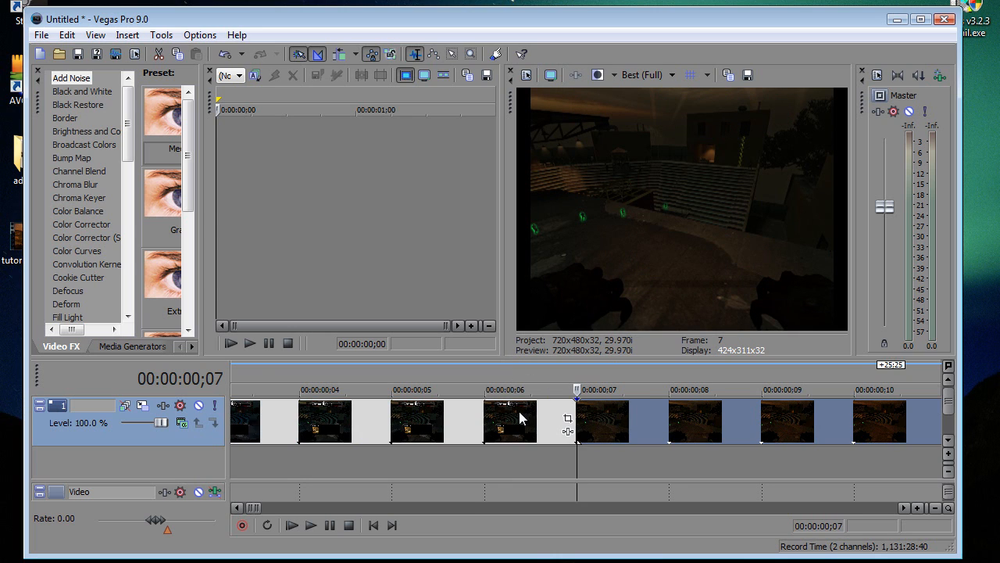
{"action": "key", "text": "Delete"}
{"action": "scroll", "coordinate": [519, 410], "scroll_direction": "down", "scroll_amount": 10}
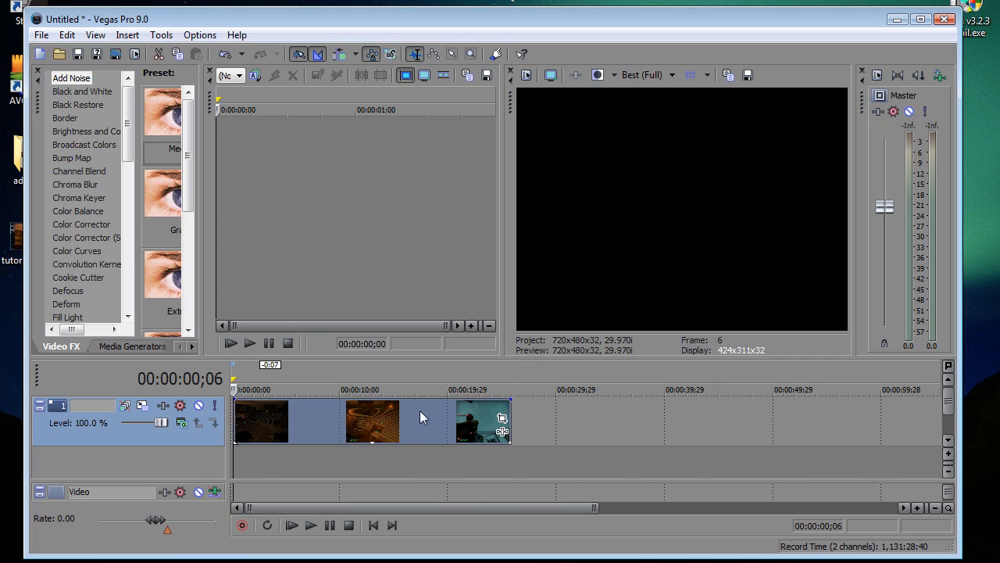
{"action": "left_click_drag", "start_coordinate": [420, 418], "coordinate": [418, 418]}
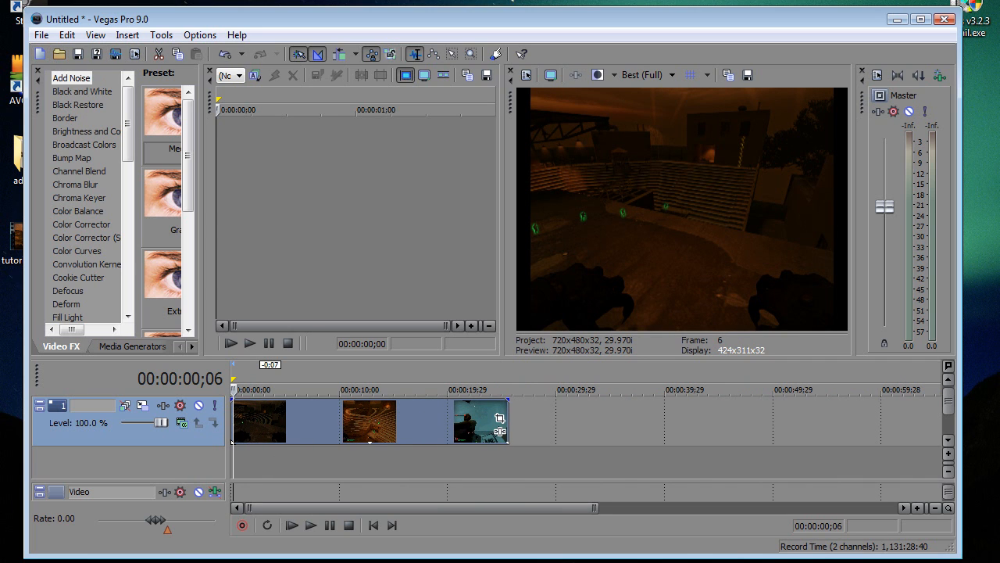
Step: Browse in File Explorer to the left4dead2 game folder under C:\Program Files\Steam\steamapps\common\left 4 dead 2
{"action": "key", "text": "super"}
{"action": "left_click", "coordinate": [225, 481]}
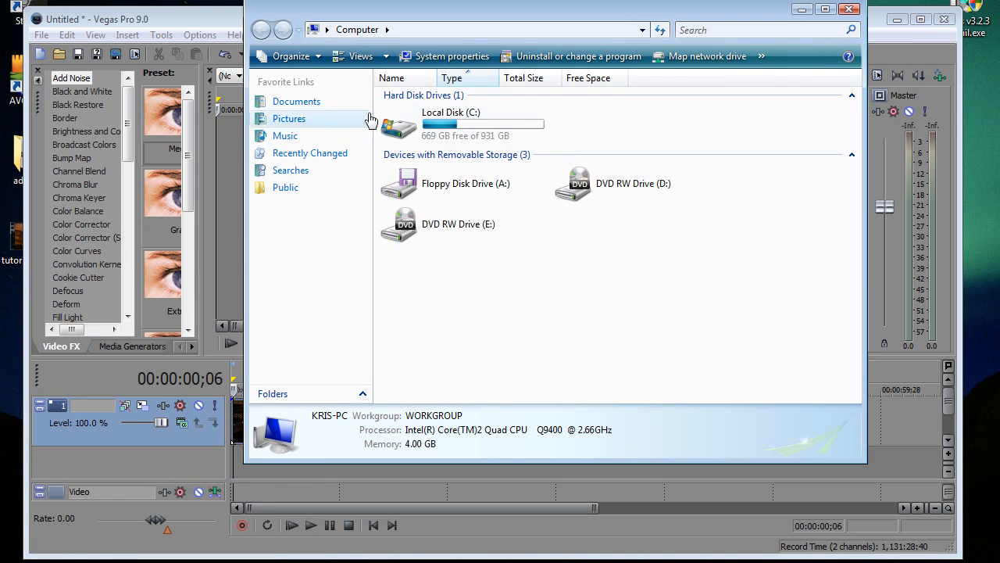
{"action": "double_click", "coordinate": [425, 129]}
{"action": "double_click", "coordinate": [435, 186]}
{"action": "scroll", "coordinate": [437, 328], "scroll_direction": "down", "scroll_amount": 3}
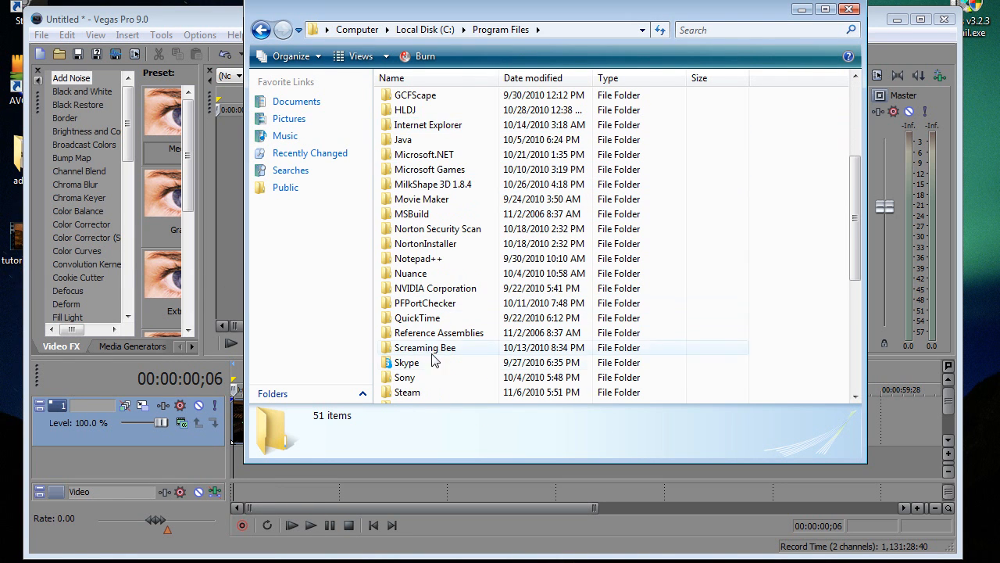
{"action": "double_click", "coordinate": [431, 391]}
{"action": "double_click", "coordinate": [508, 367]}
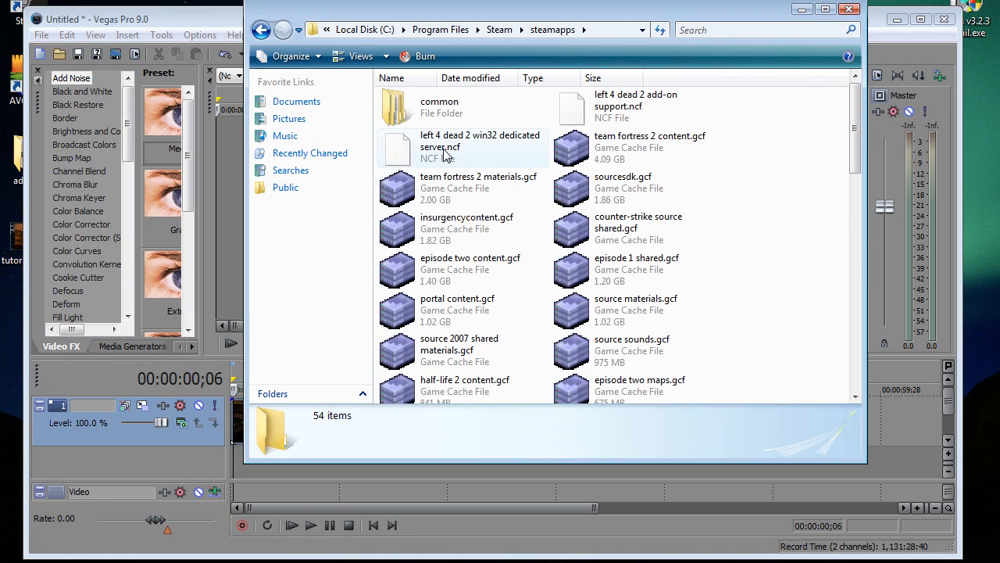
{"action": "double_click", "coordinate": [437, 98]}
{"action": "double_click", "coordinate": [445, 117]}
{"action": "double_click", "coordinate": [442, 140]}
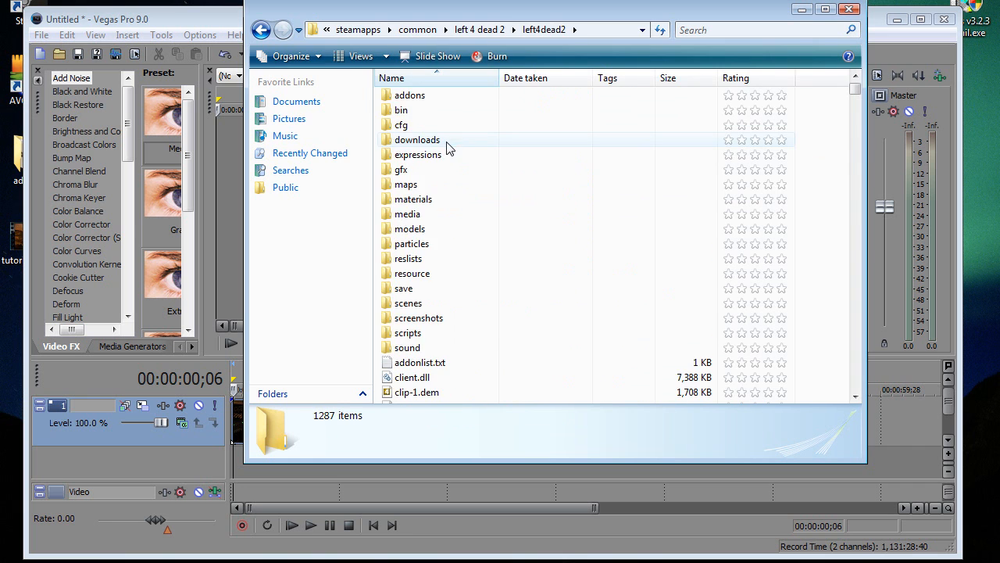
Step: Add tutorial1337.wav from the left4dead2 folder to the start of the Vegas timeline and close the folder window
{"action": "scroll", "coordinate": [435, 190], "scroll_direction": "down", "scroll_amount": 15}
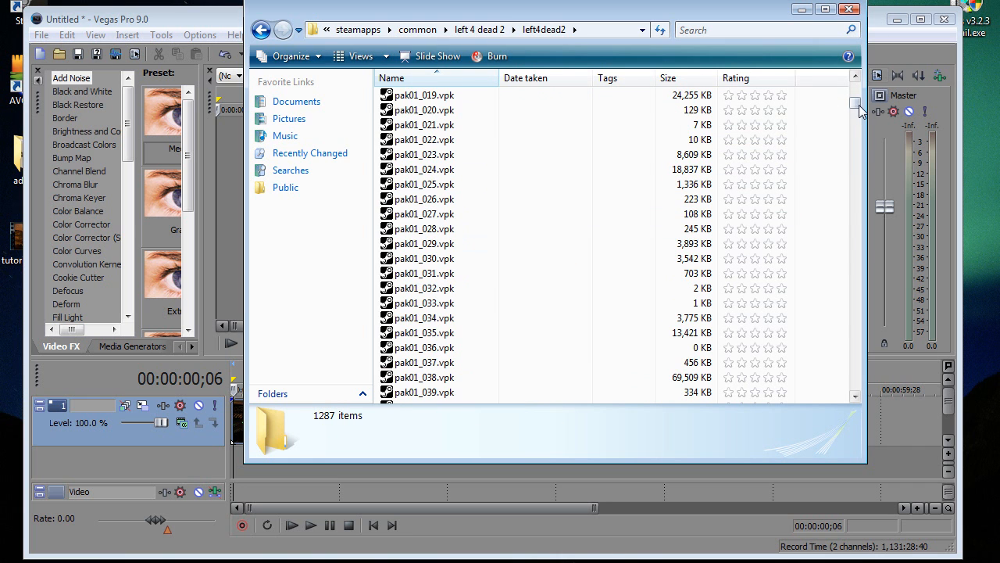
{"action": "left_click_drag", "start_coordinate": [856, 113], "coordinate": [859, 210]}
{"action": "left_click_drag", "start_coordinate": [486, 310], "coordinate": [436, 350]}
{"action": "scroll", "coordinate": [436, 349], "scroll_direction": "down", "scroll_amount": 4}
{"action": "left_click_drag", "start_coordinate": [428, 273], "coordinate": [830, 51]}
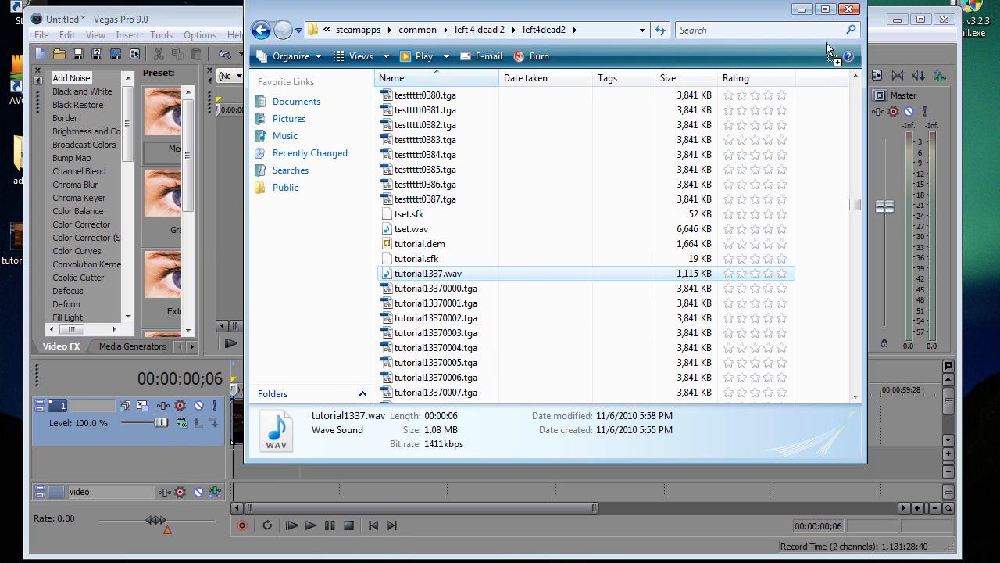
{"action": "left_click", "coordinate": [850, 10]}
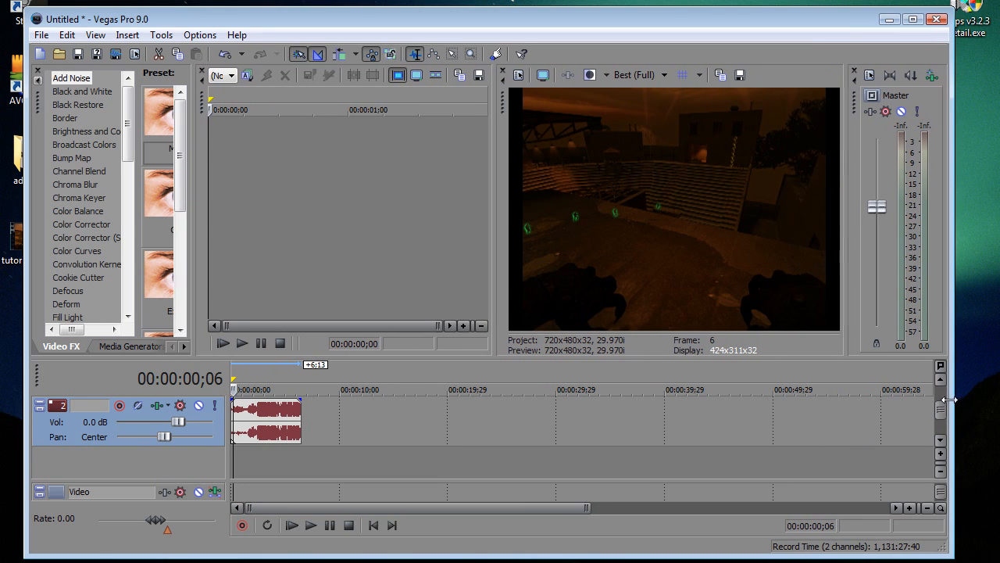
Step: Time-compress the whole video clip to the audio clip's length and check its opening frames
{"action": "left_click_drag", "start_coordinate": [939, 401], "coordinate": [938, 406]}
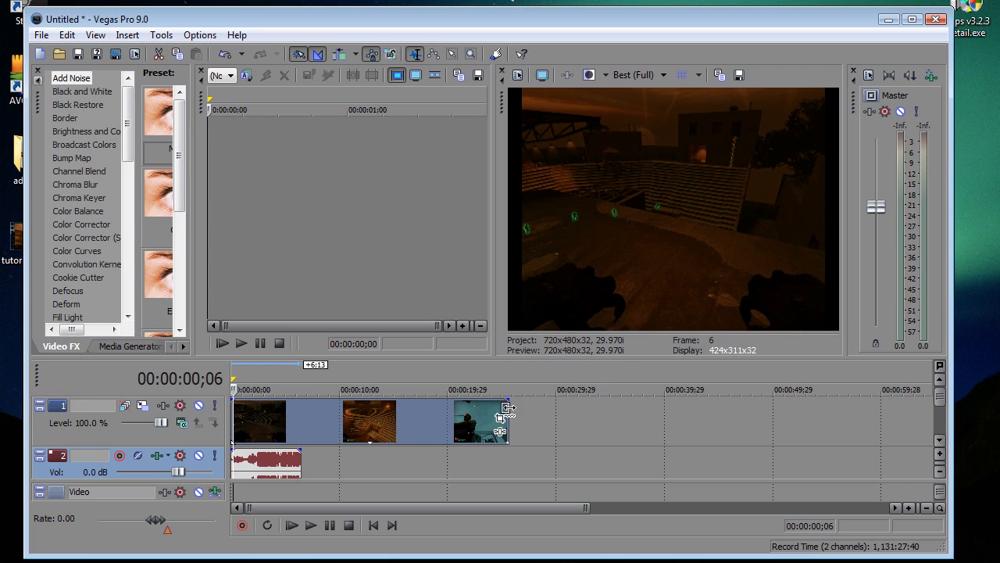
{"action": "left_click_drag", "start_coordinate": [506, 407], "coordinate": [295, 421]}
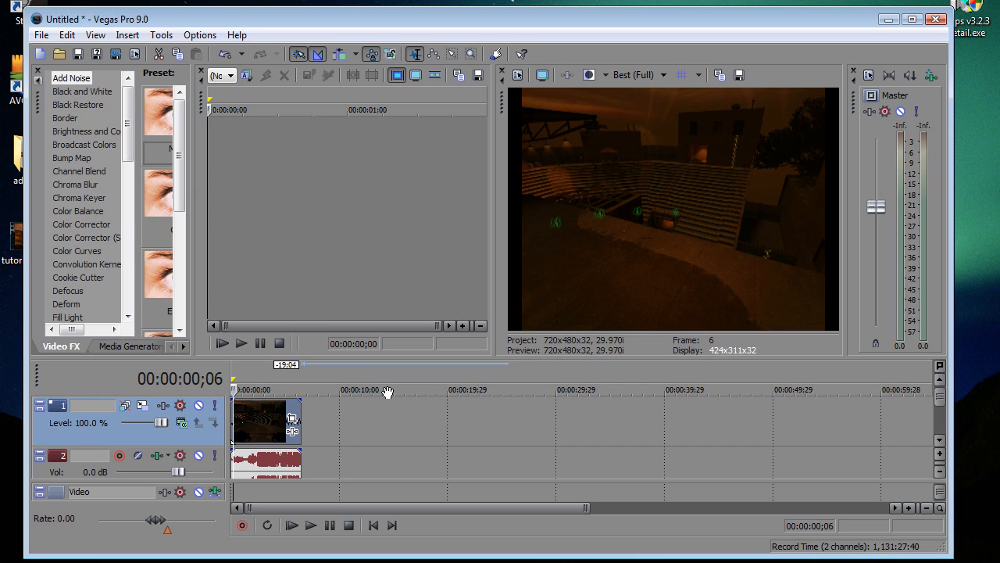
{"action": "key", "text": "Left"}
{"action": "key", "text": "Left"}
{"action": "key", "text": "Left"}
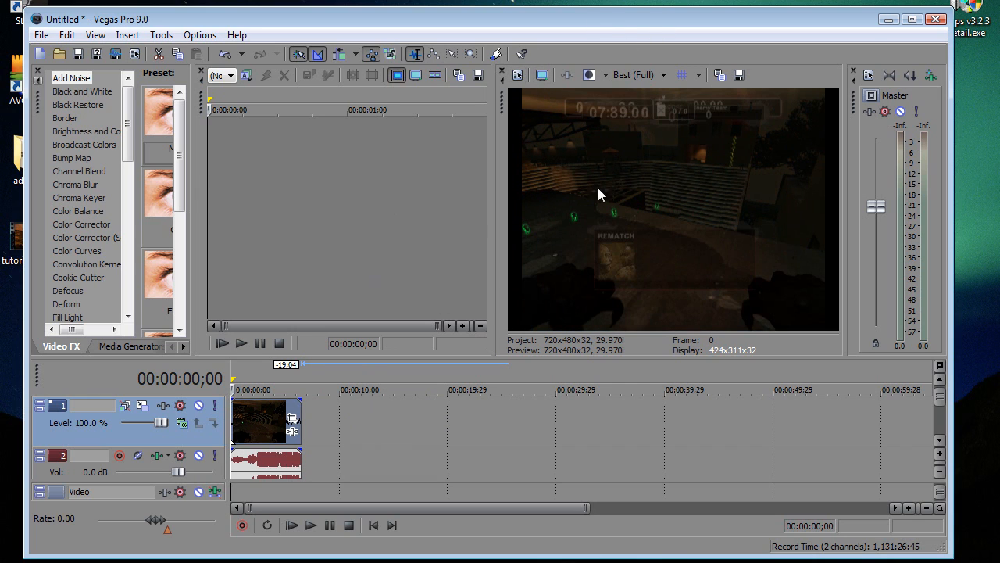
{"action": "key", "text": "Up"}
{"action": "key", "text": "Right"}
{"action": "key", "text": "Left"}
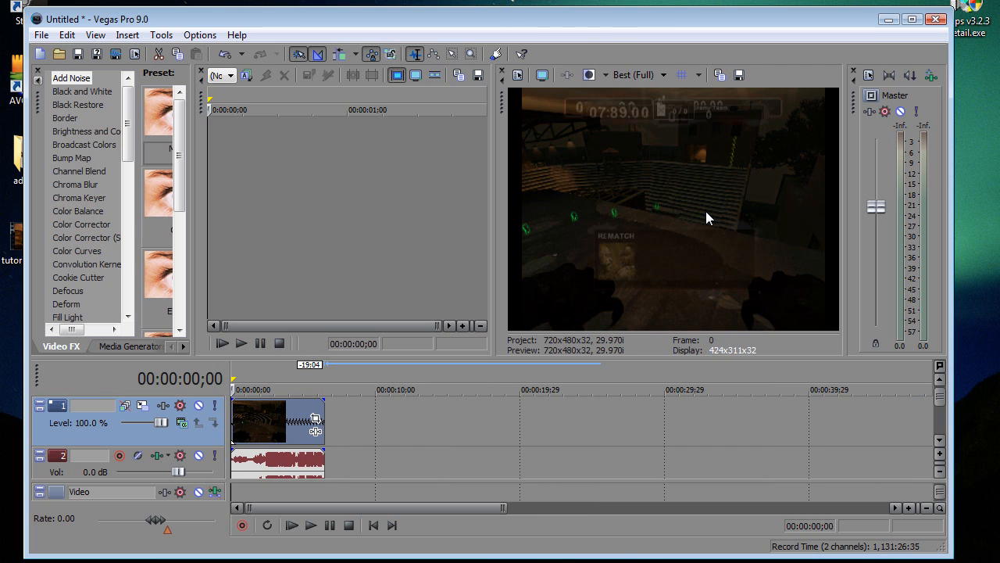
{"action": "key", "text": "Right"}
Step: Undo the time-compression of the whole video clip
{"action": "scroll", "coordinate": [291, 451], "scroll_direction": "down", "scroll_amount": 2}
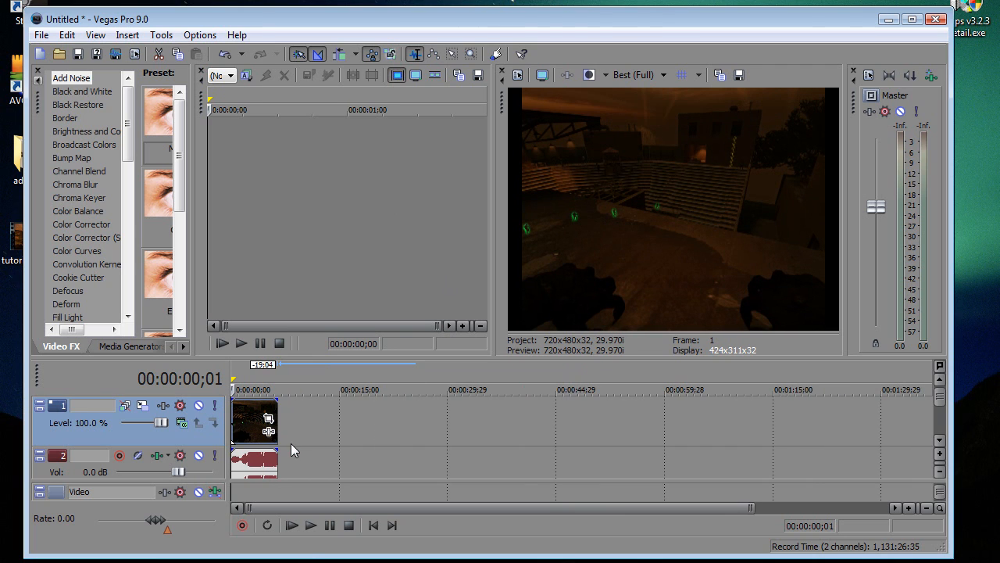
{"action": "scroll", "coordinate": [244, 457], "scroll_direction": "up", "scroll_amount": 6}
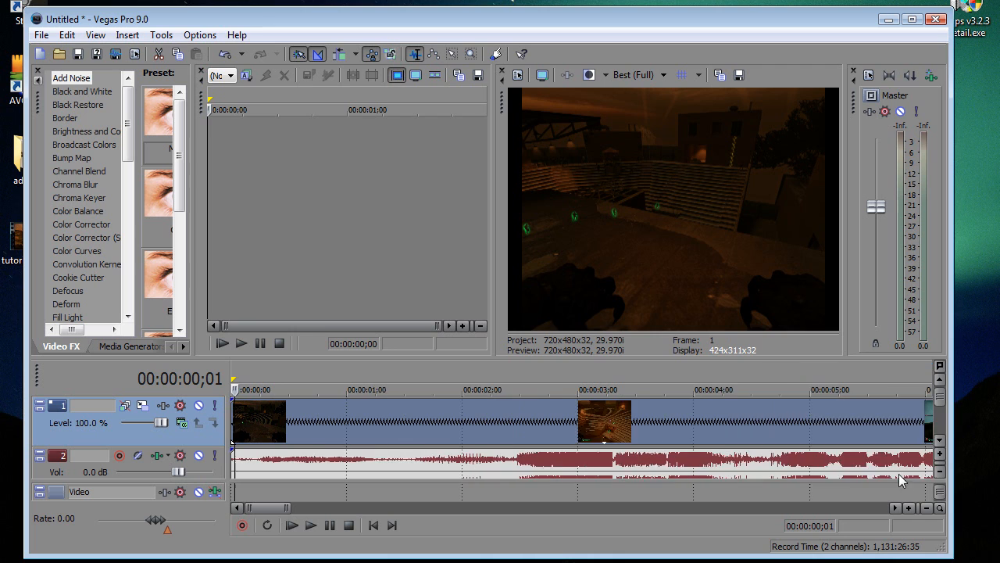
{"action": "scroll", "coordinate": [393, 449], "scroll_direction": "down", "scroll_amount": 4}
{"action": "scroll", "coordinate": [315, 447], "scroll_direction": "up", "scroll_amount": 7}
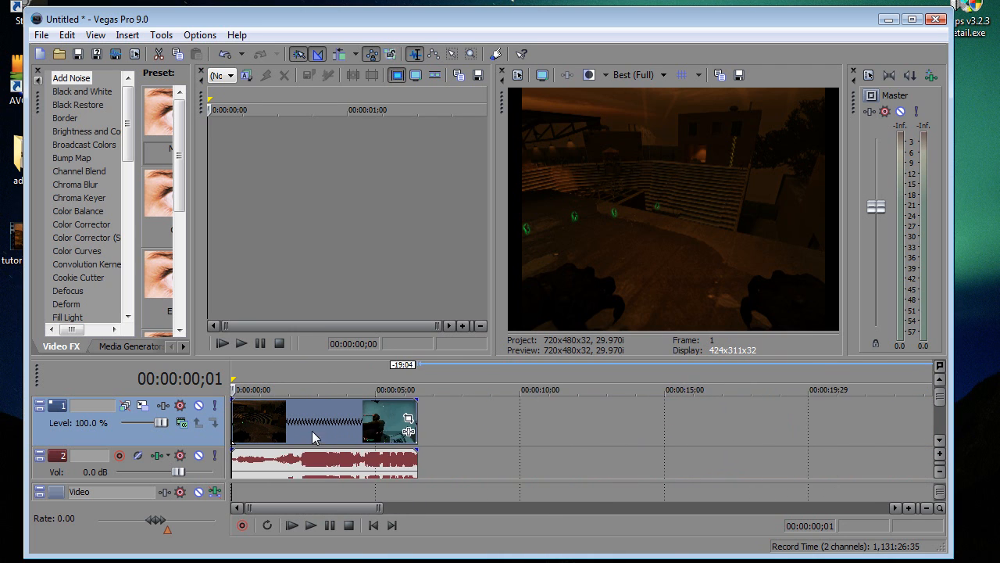
{"action": "scroll", "coordinate": [357, 449], "scroll_direction": "down", "scroll_amount": 5}
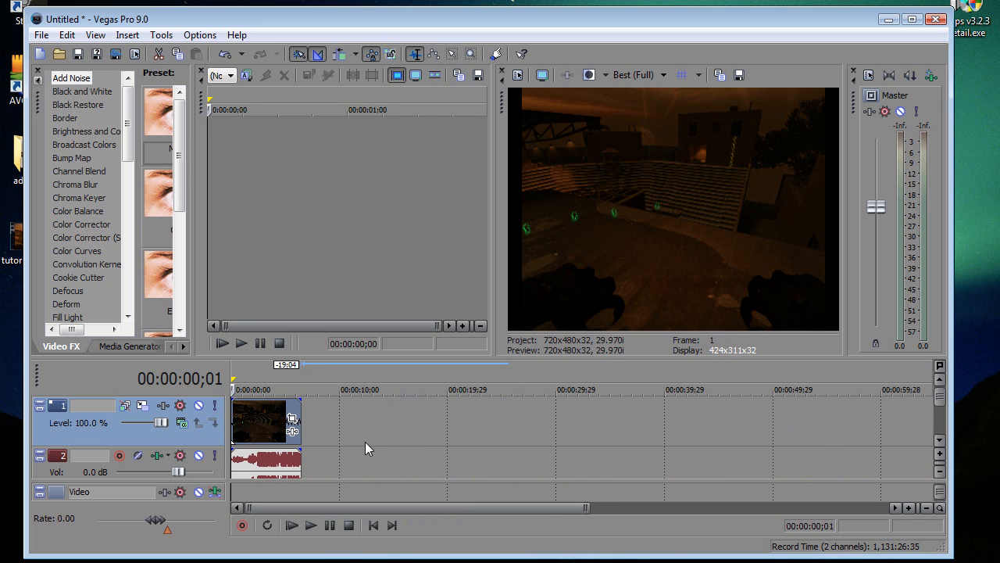
{"action": "scroll", "coordinate": [307, 441], "scroll_direction": "up", "scroll_amount": 1}
{"action": "key", "text": "ctrl+z"}
Step: Examine the video clip between about 6 and 11 seconds for the moment the hands rise before the leap
{"action": "left_click", "coordinate": [365, 410]}
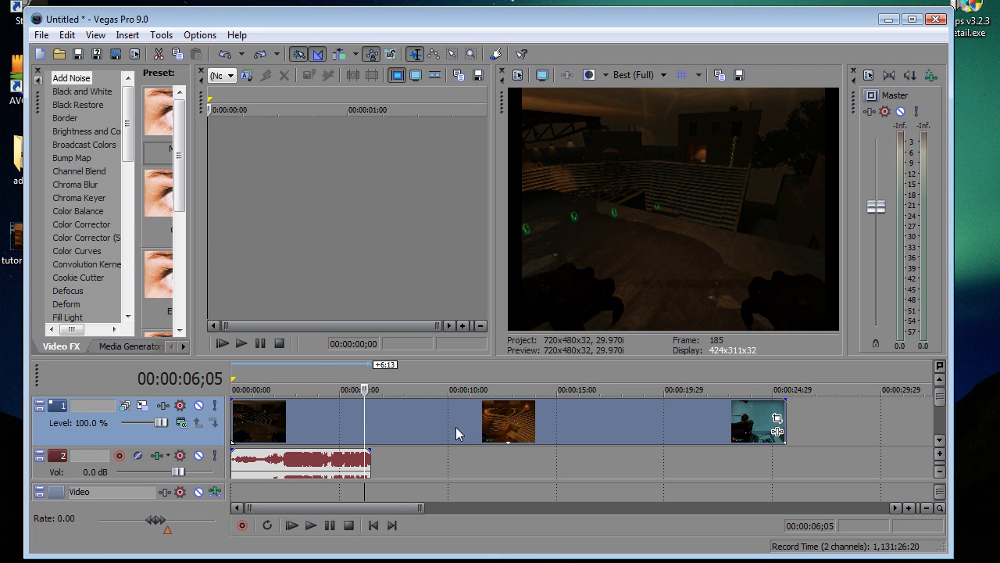
{"action": "left_click", "coordinate": [456, 427]}
{"action": "left_click", "coordinate": [399, 427]}
{"action": "left_click", "coordinate": [442, 415]}
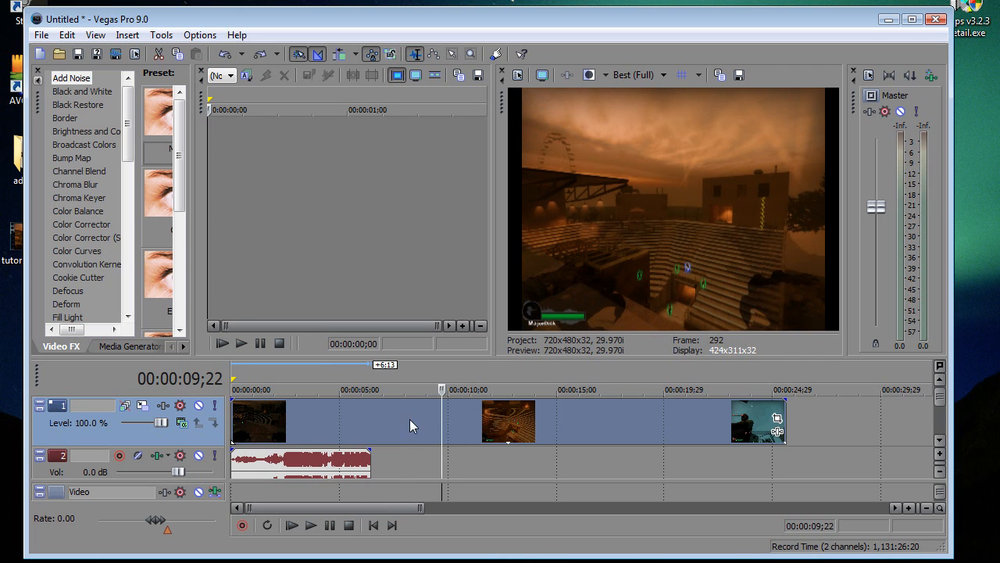
{"action": "left_click", "coordinate": [394, 424]}
{"action": "key", "text": "Right"}
{"action": "key", "text": "Right"}
{"action": "key", "text": "Right"}
{"action": "key", "text": "Right"}
{"action": "key", "text": "Right"}
{"action": "key", "text": "Right"}
{"action": "key", "text": "Right"}
{"action": "key", "text": "Right"}
{"action": "key", "text": "Right"}
{"action": "key", "text": "Right"}
{"action": "key", "text": "Right"}
{"action": "key", "text": "Right"}
{"action": "key", "text": "Right"}
{"action": "key", "text": "Right"}
{"action": "key", "text": "Right"}
{"action": "key", "text": "Right"}
{"action": "key", "text": "Right"}
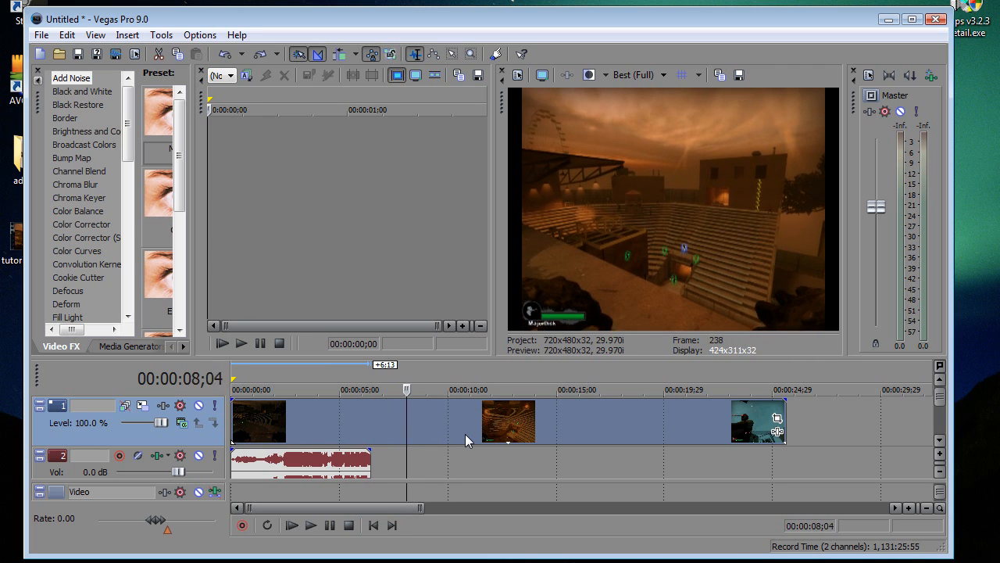
{"action": "key", "text": "Right"}
{"action": "key", "text": "Right"}
{"action": "key", "text": "Right"}
{"action": "key", "text": "Right"}
{"action": "key", "text": "Right"}
{"action": "key", "text": "Right"}
{"action": "key", "text": "Right"}
{"action": "key", "text": "Right"}
{"action": "key", "text": "Right"}
{"action": "key", "text": "Right"}
{"action": "key", "text": "Right"}
{"action": "key", "text": "Right"}
{"action": "key", "text": "Right"}
{"action": "key", "text": "Right"}
{"action": "key", "text": "Right"}
{"action": "key", "text": "Right"}
{"action": "key", "text": "Right"}
{"action": "key", "text": "Right"}
{"action": "key", "text": "Right"}
{"action": "key", "text": "Right"}
{"action": "left_click", "coordinate": [465, 434]}
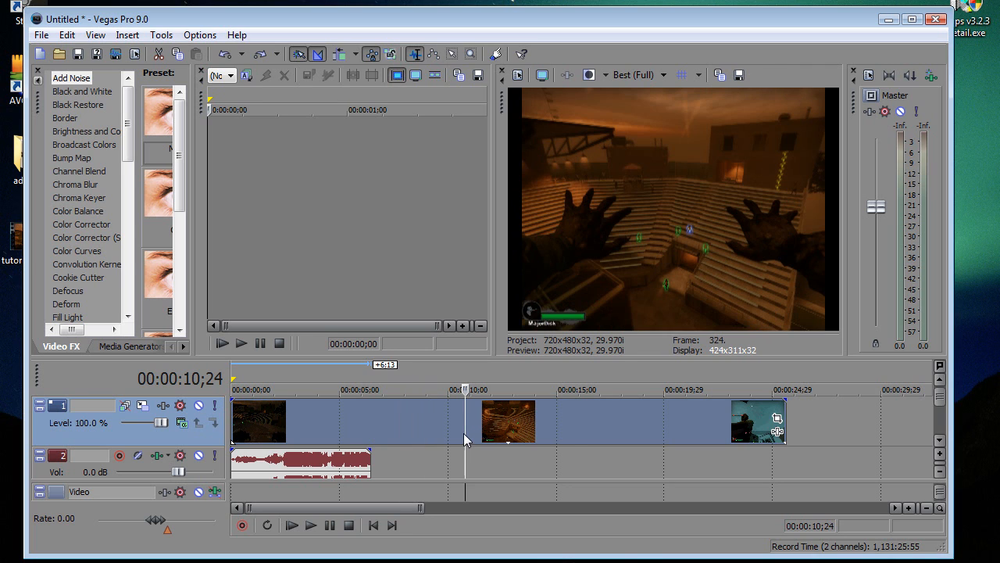
Step: Find the frame where slow motion should start and split the video clip there, at about 00:00:10;21
{"action": "key", "text": "Left"}
{"action": "key", "text": "Left"}
{"action": "key", "text": "Right"}
{"action": "key", "text": "Right"}
{"action": "key", "text": "Right"}
{"action": "key", "text": "Right"}
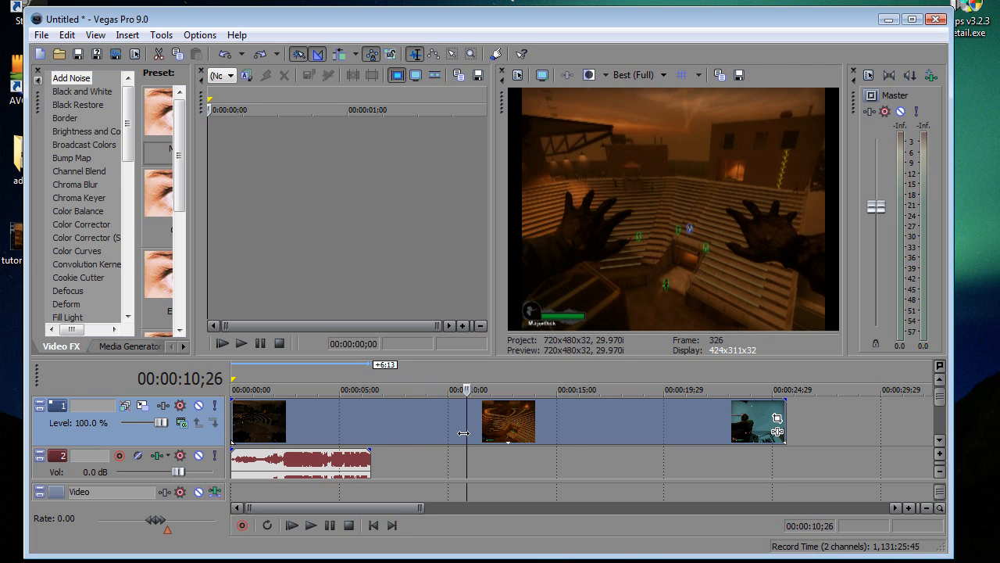
{"action": "key", "text": "Left"}
{"action": "key", "text": "Left"}
{"action": "key", "text": "Left"}
{"action": "key", "text": "Left"}
{"action": "key", "text": "Left"}
{"action": "key", "text": "Right"}
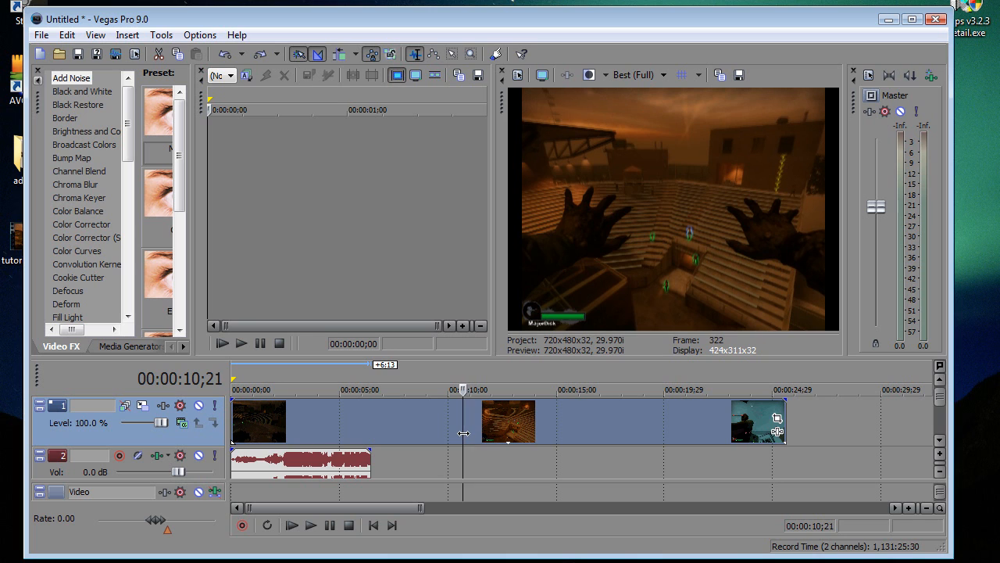
{"action": "key", "text": "Right"}
{"action": "key", "text": "s"}
Step: Find the end of the slow-motion part and split the video clip at 00:00:12;13
{"action": "key", "text": "Right"}
{"action": "key", "text": "Right"}
{"action": "key", "text": "Right"}
{"action": "key", "text": "Right"}
{"action": "key", "text": "Right"}
{"action": "key", "text": "Right"}
{"action": "key", "text": "Right"}
{"action": "key", "text": "Right"}
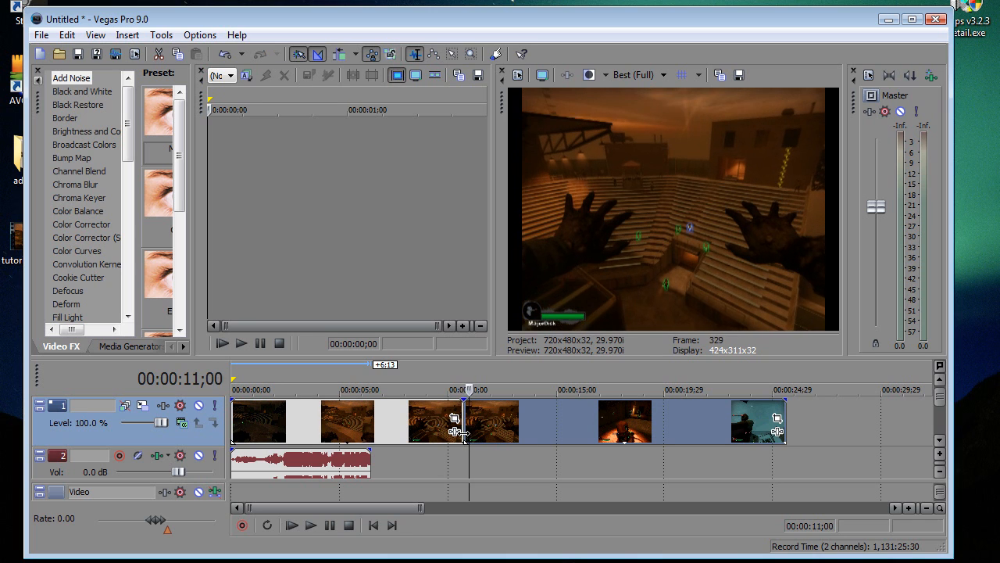
{"action": "key", "text": "space"}
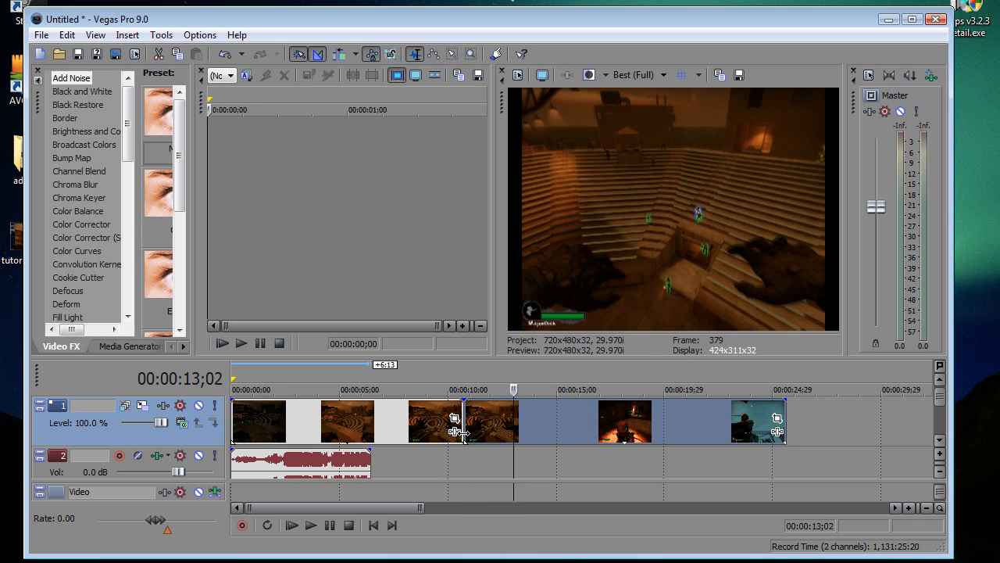
{"action": "key", "text": "Left"}
{"action": "key", "text": "Left"}
{"action": "key", "text": "Left"}
{"action": "key", "text": "Left"}
{"action": "key", "text": "Left"}
{"action": "key", "text": "Left"}
{"action": "key", "text": "Left"}
{"action": "key", "text": "Left"}
{"action": "key", "text": "Left"}
{"action": "key", "text": "Left"}
{"action": "key", "text": "Left"}
{"action": "key", "text": "Left"}
{"action": "key", "text": "Left"}
{"action": "key", "text": "Left"}
{"action": "key", "text": "Left"}
{"action": "key", "text": "Left"}
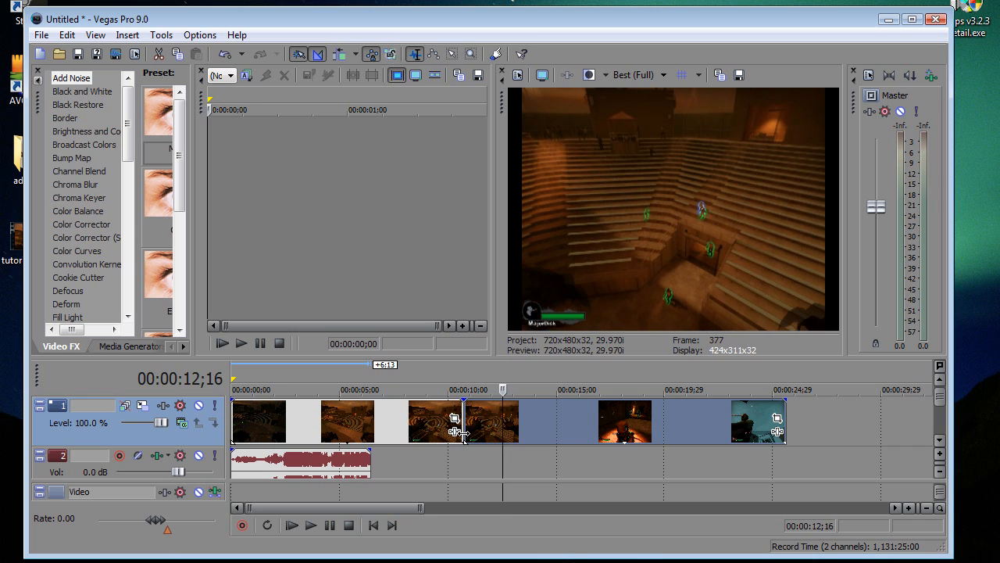
{"action": "key", "text": "Left"}
{"action": "key", "text": "Left"}
{"action": "key", "text": "Left"}
{"action": "key", "text": "Left"}
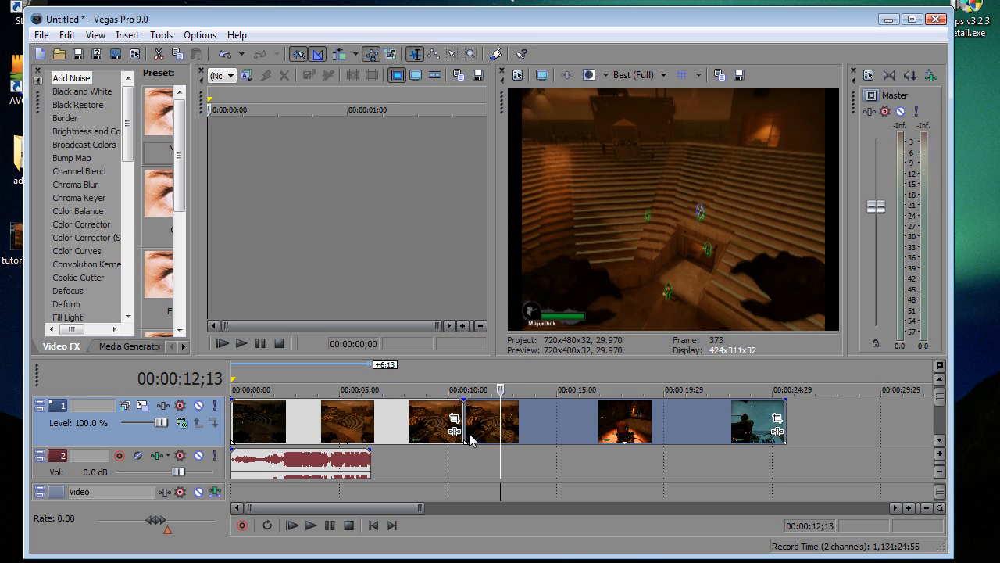
{"action": "key", "text": "s"}
Step: Time-compress the first video segment by 8:01 and move the other two segments up so all three sit end to end
{"action": "left_click", "coordinate": [474, 425]}
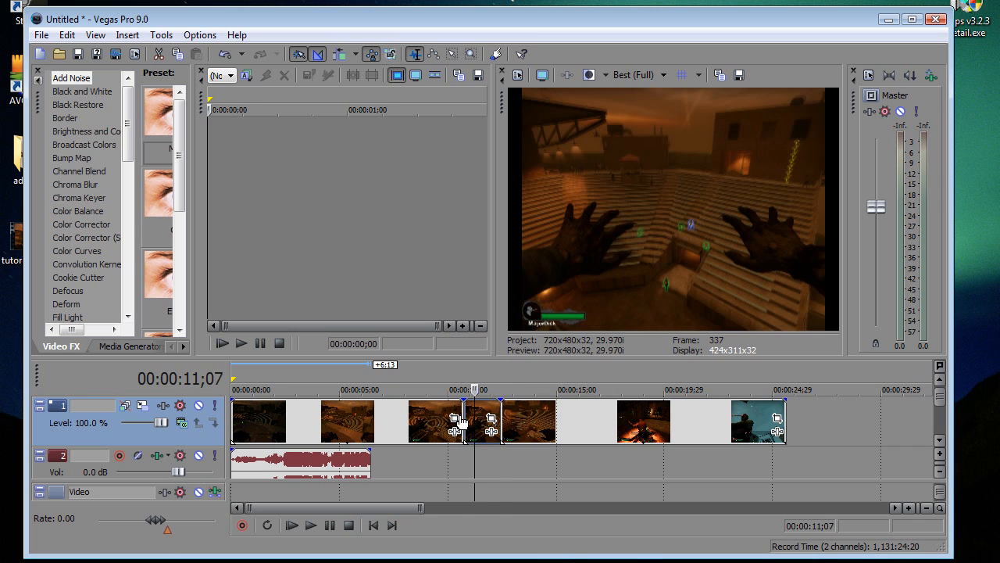
{"action": "left_click_drag", "start_coordinate": [461, 418], "coordinate": [280, 408]}
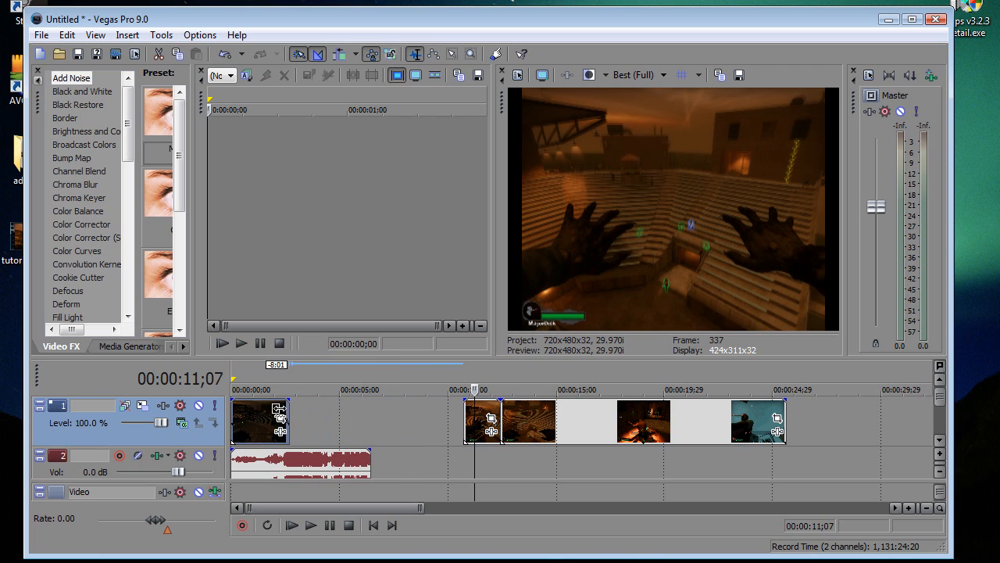
{"action": "left_click_drag", "start_coordinate": [489, 414], "coordinate": [311, 416]}
{"action": "left_click_drag", "start_coordinate": [595, 408], "coordinate": [415, 408]}
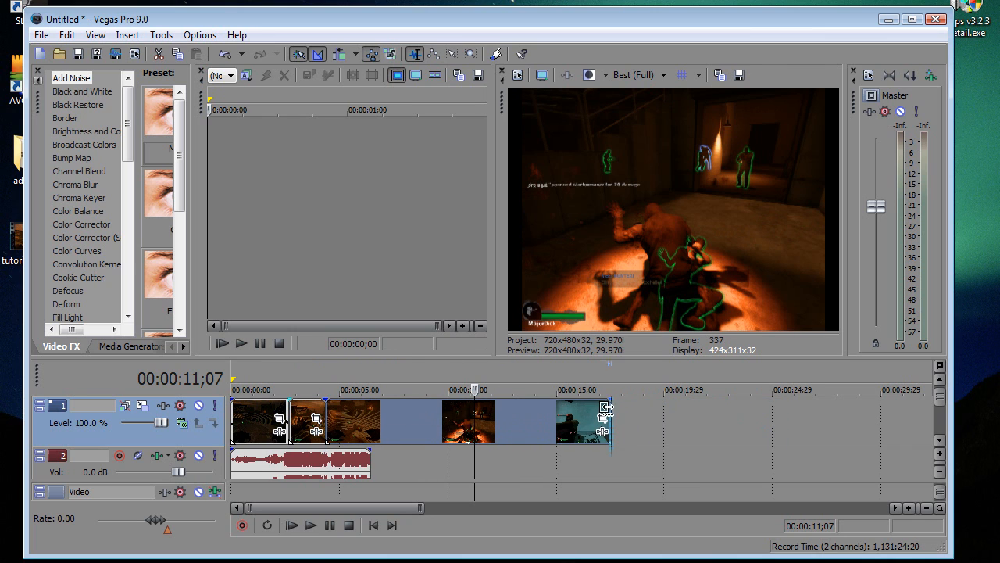
Step: Time-compress the last video segment by 9:26 and the middle segment by 1:08
{"action": "left_click_drag", "start_coordinate": [611, 407], "coordinate": [397, 418]}
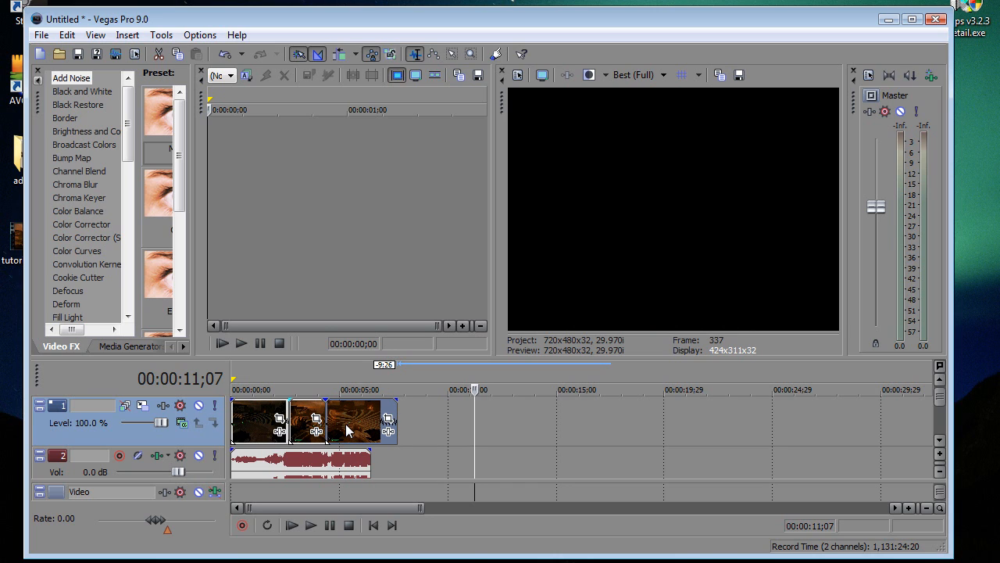
{"action": "left_click", "coordinate": [316, 415]}
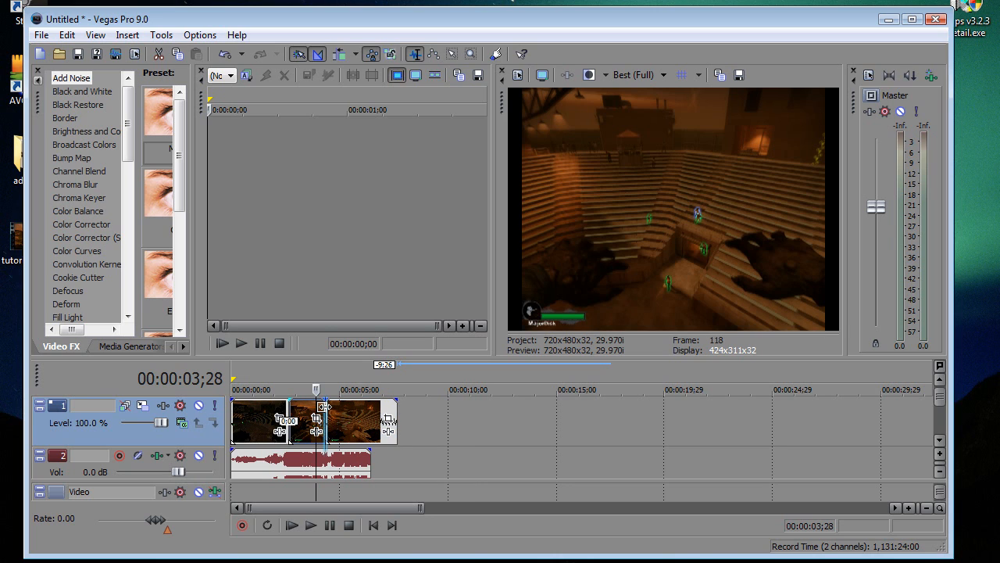
{"action": "left_click_drag", "start_coordinate": [323, 407], "coordinate": [289, 406]}
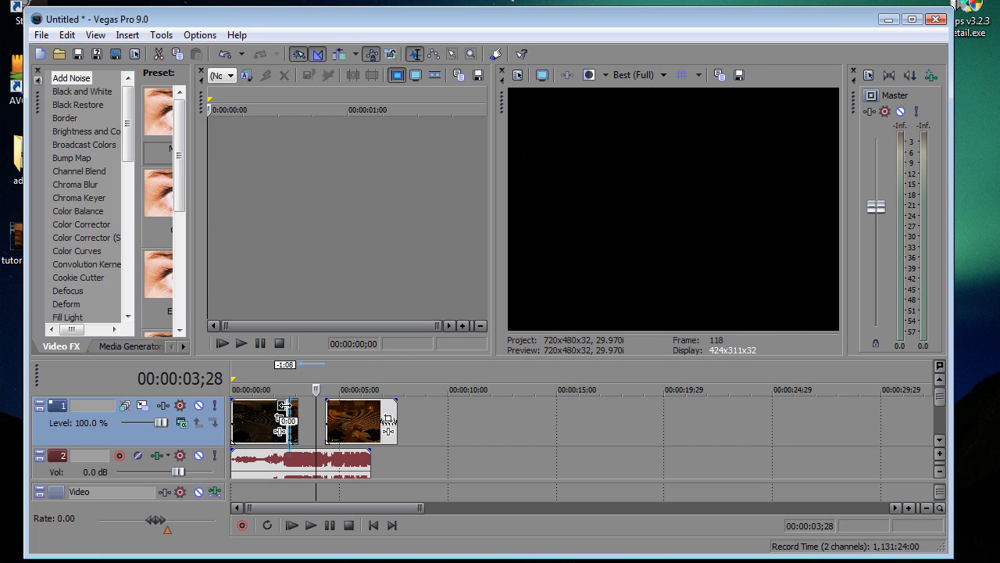
Step: Split the audio clip at both ends of the compressed middle video segment, 00:00:02;20 and 00:00:03;03
{"action": "left_click", "coordinate": [288, 463]}
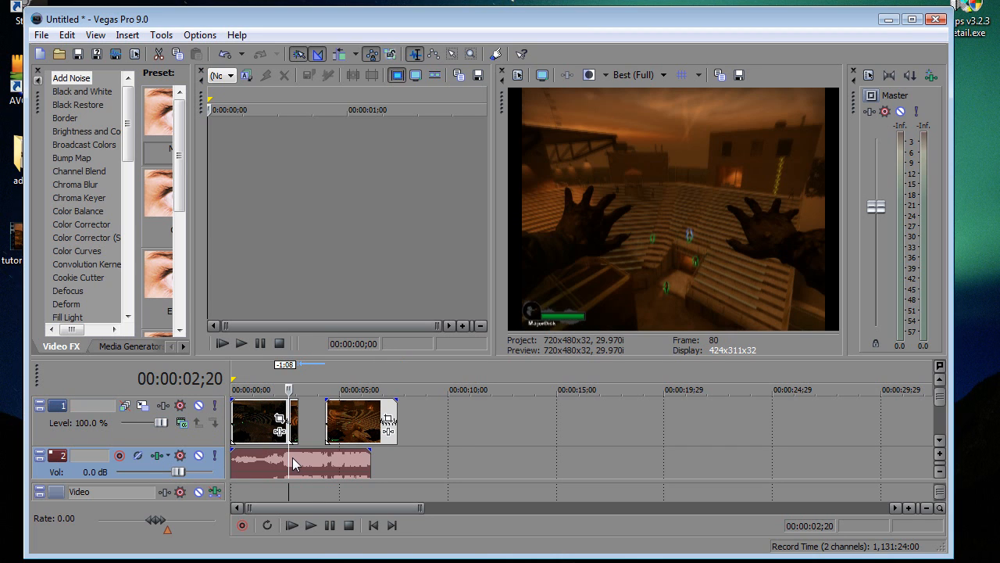
{"action": "key", "text": "s"}
{"action": "key", "text": "space"}
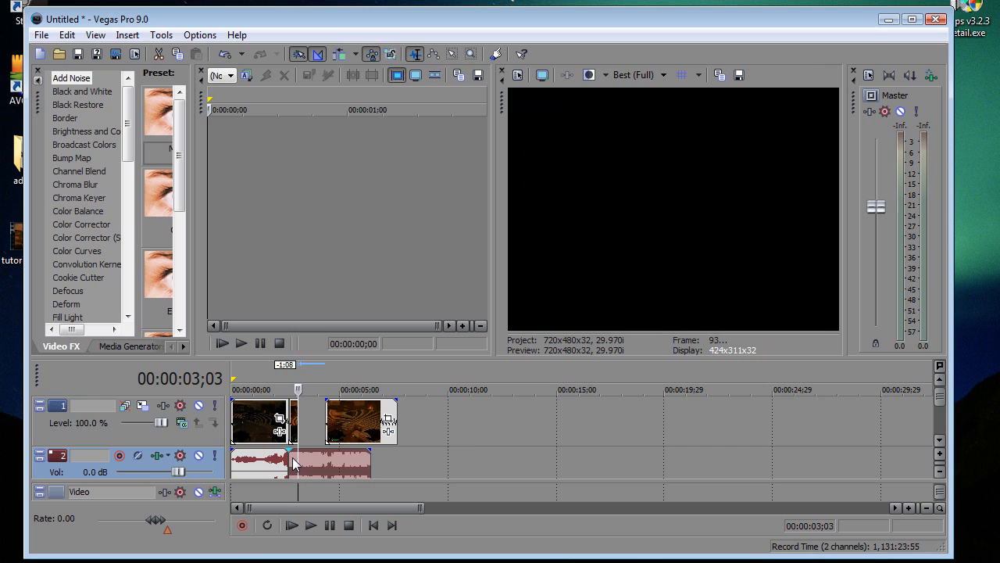
Step: Move the last video segment later, stretch the middle one back to 00:00:04;11, and shift the last audio piece 2:14 later
{"action": "left_click", "coordinate": [344, 434]}
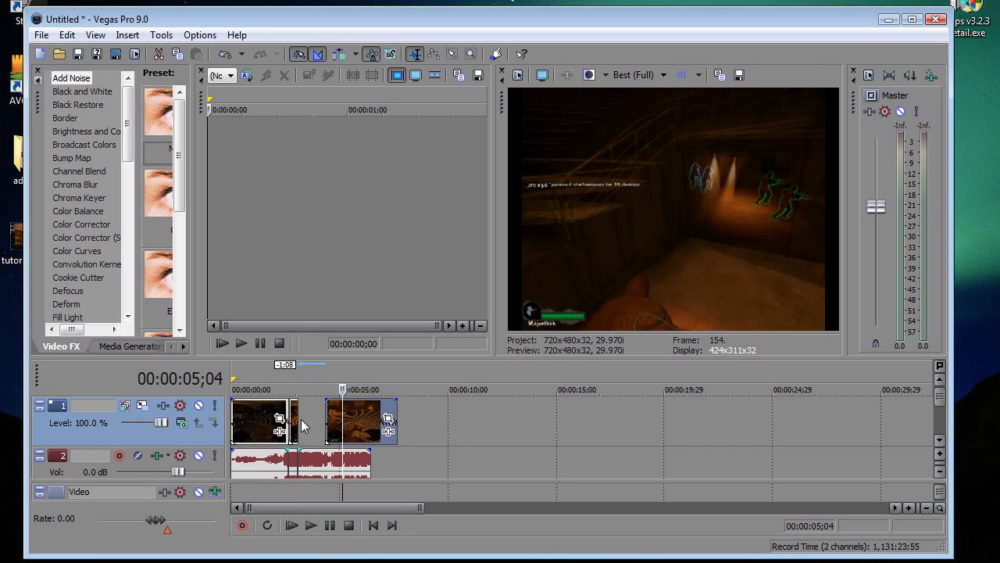
{"action": "left_click_drag", "start_coordinate": [305, 421], "coordinate": [391, 457]}
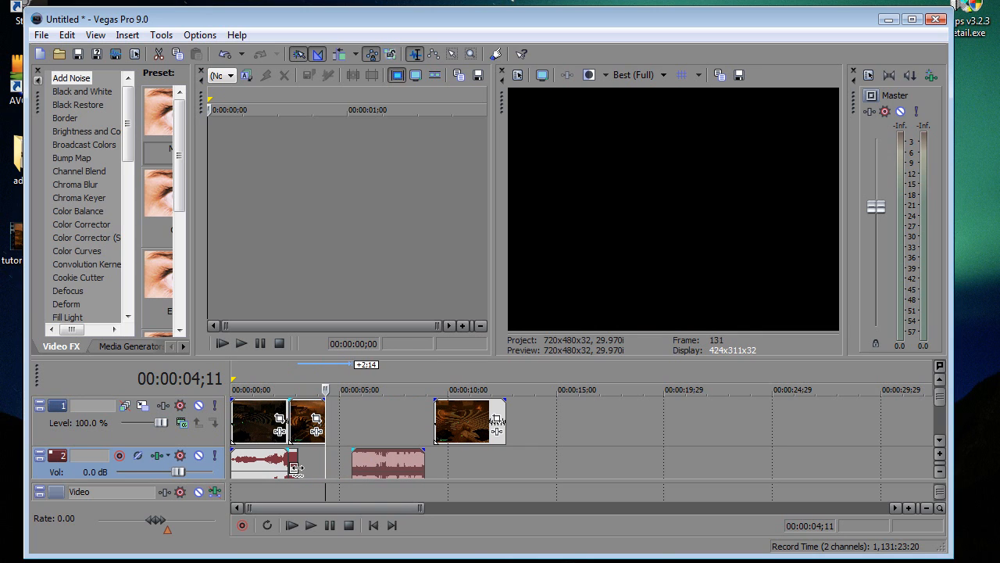
Step: Extend the middle audio piece to 00:00:04;11, close up the last audio (1:06) and video (5:00) segments behind it, and play back the edit
{"action": "left_click_drag", "start_coordinate": [296, 468], "coordinate": [342, 464]}
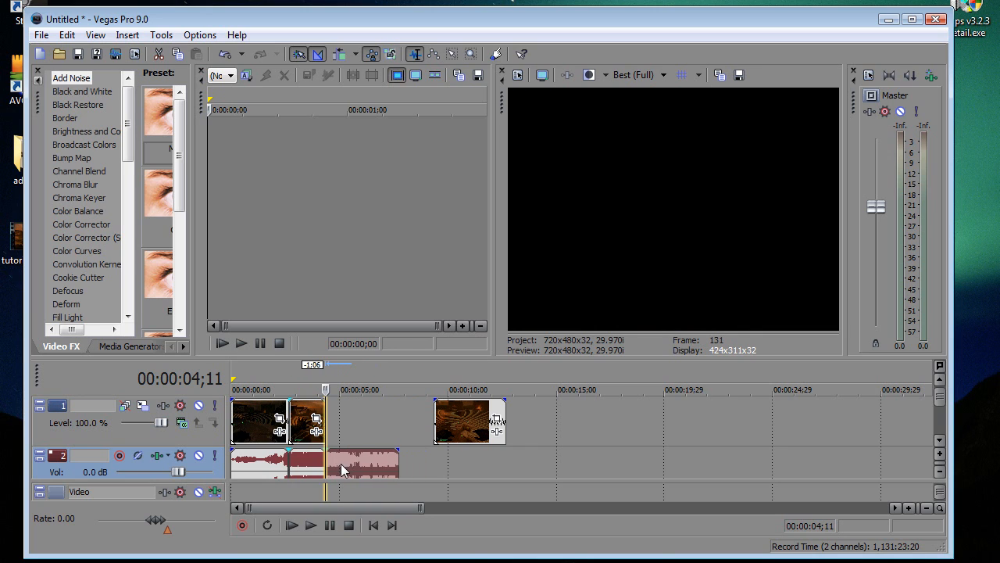
{"action": "left_click_drag", "start_coordinate": [465, 422], "coordinate": [358, 430]}
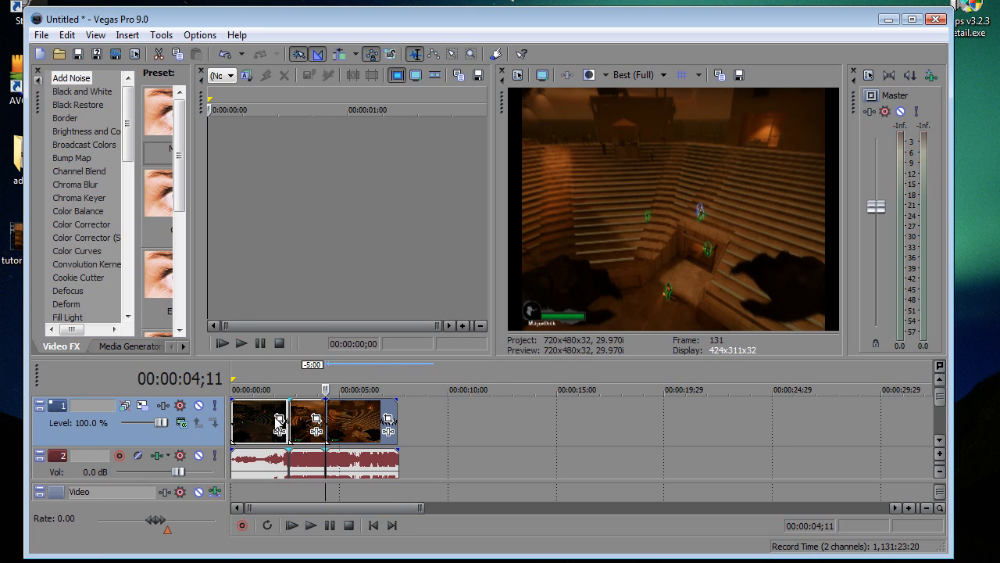
{"action": "left_click", "coordinate": [264, 421]}
{"action": "key", "text": "space"}
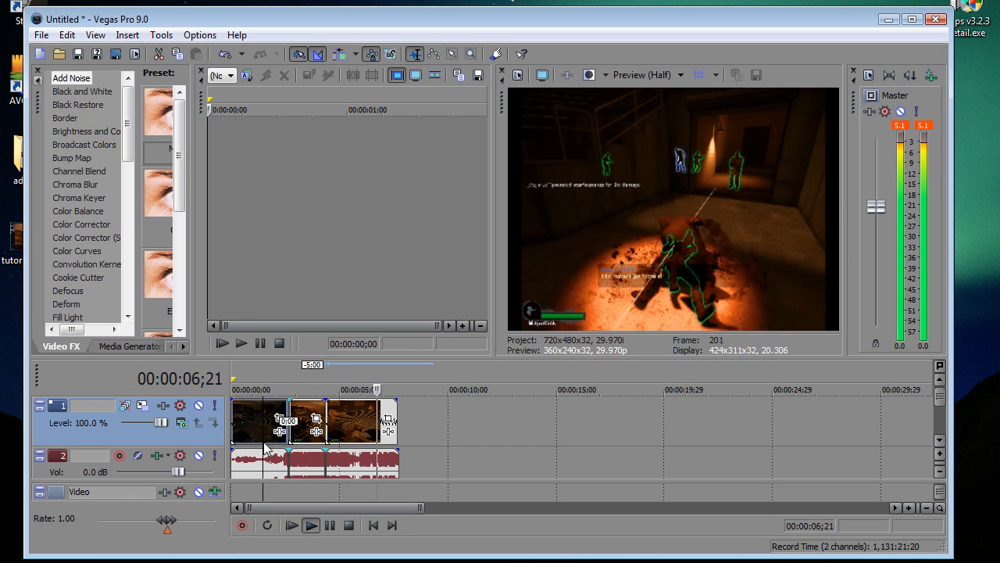
{"action": "key", "text": "space"}
{"action": "left_click", "coordinate": [311, 457]}
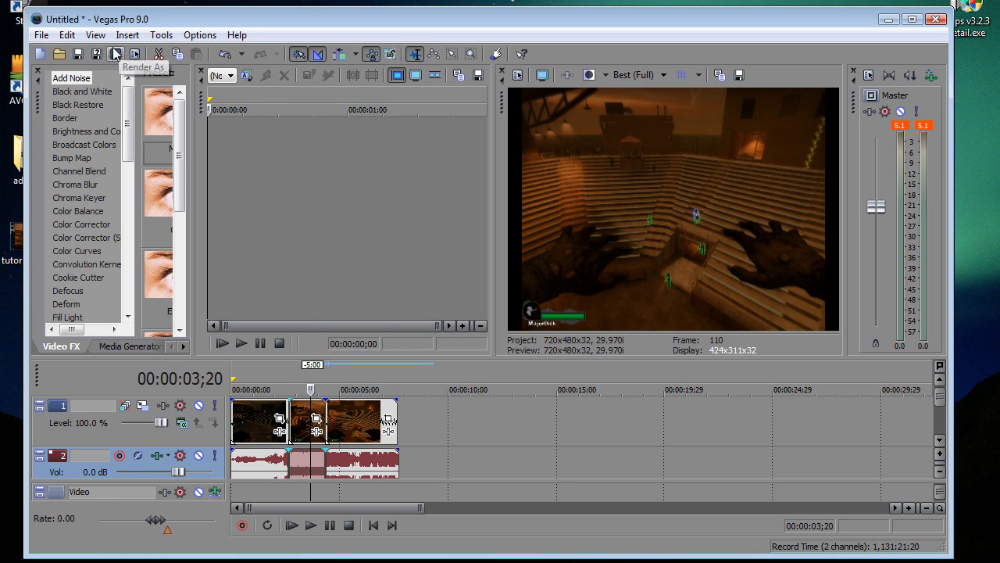
Step: Set the full-resolution rendering quality to Best in the project properties
{"action": "left_click", "coordinate": [42, 35]}
{"action": "left_click", "coordinate": [42, 35]}
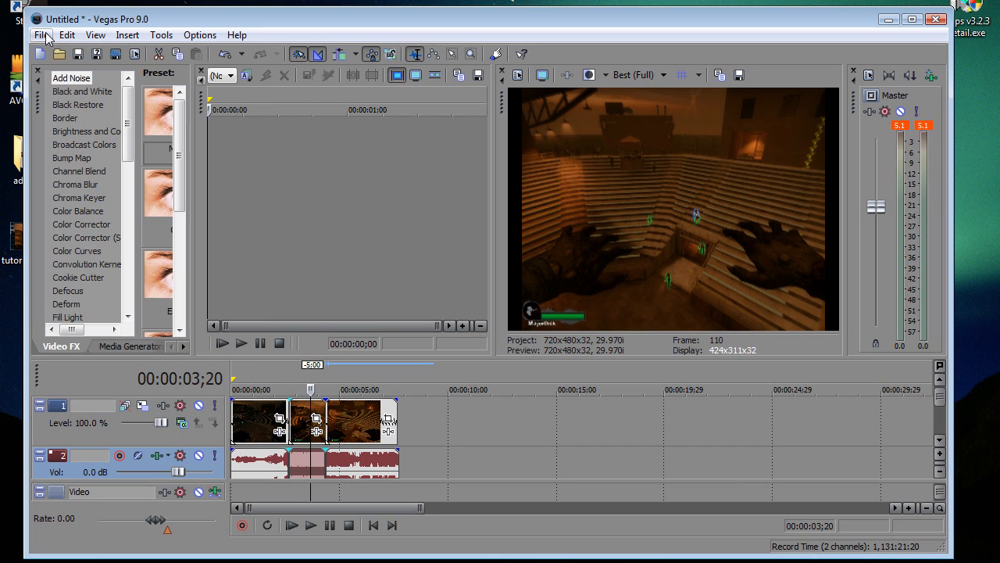
{"action": "left_click", "coordinate": [518, 76]}
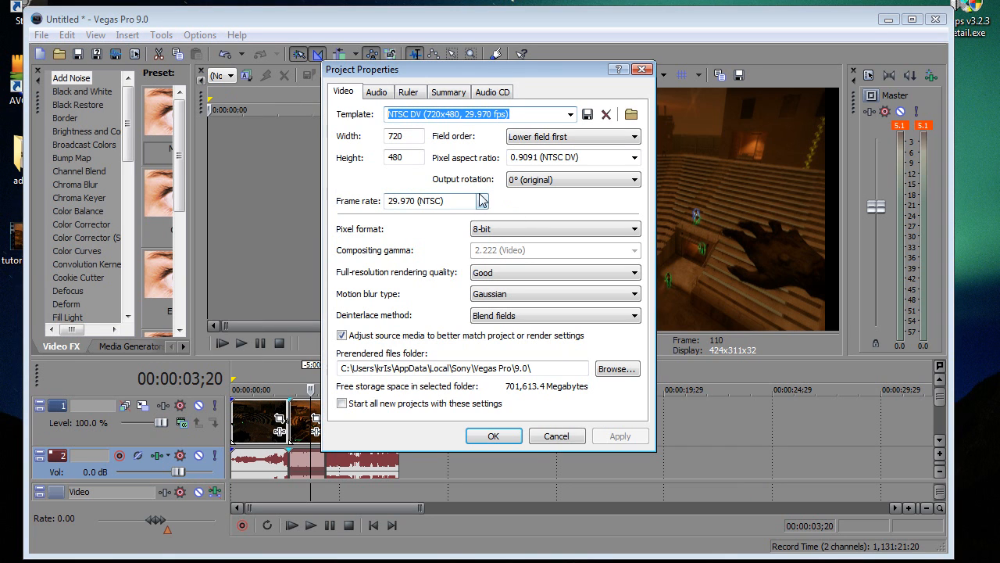
{"action": "left_click", "coordinate": [633, 271]}
{"action": "left_click", "coordinate": [556, 318]}
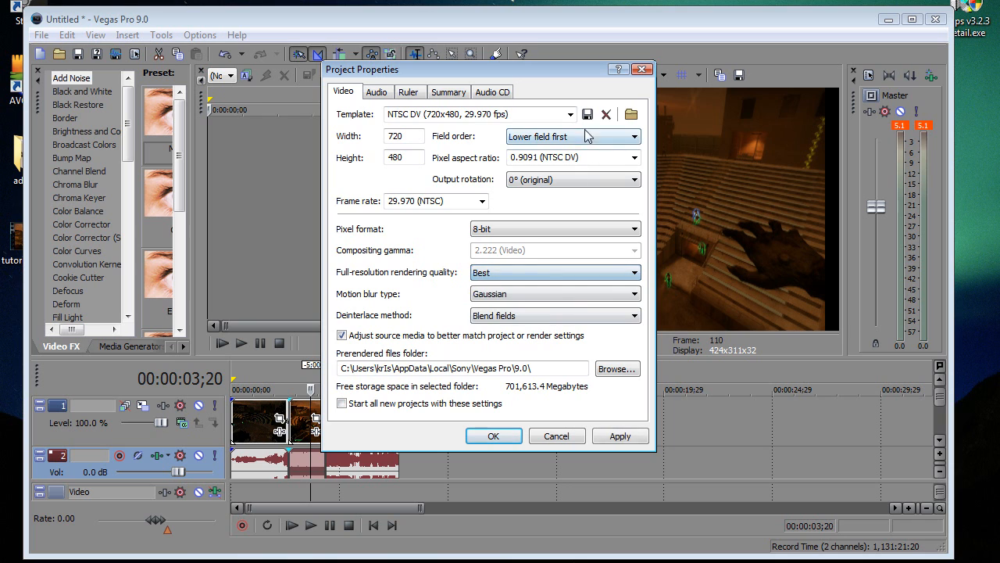
Step: Apply the HDV 720-30p (1280x720) template to the project with the frame rate set to 30 fps
{"action": "left_click", "coordinate": [571, 114]}
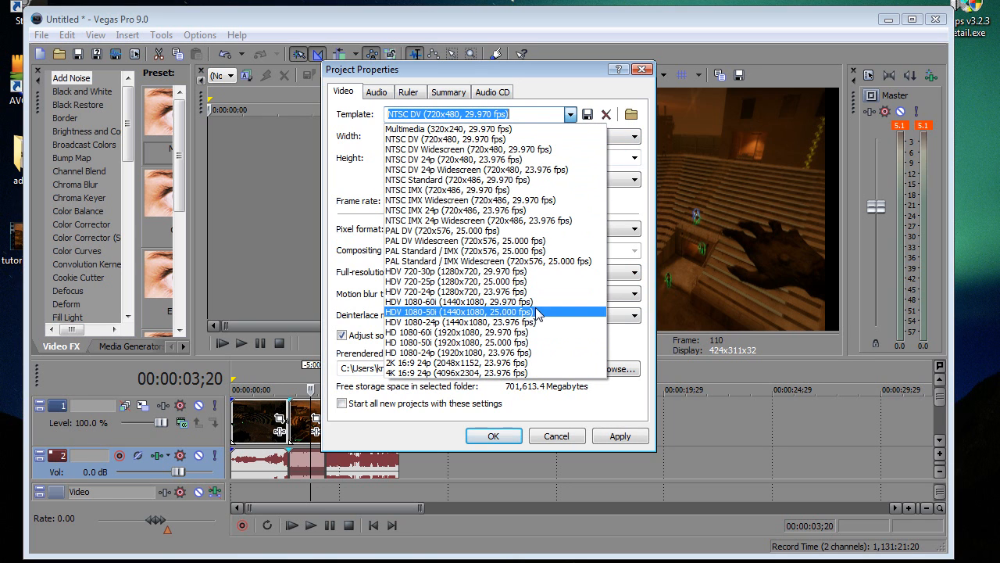
{"action": "left_click", "coordinate": [468, 271]}
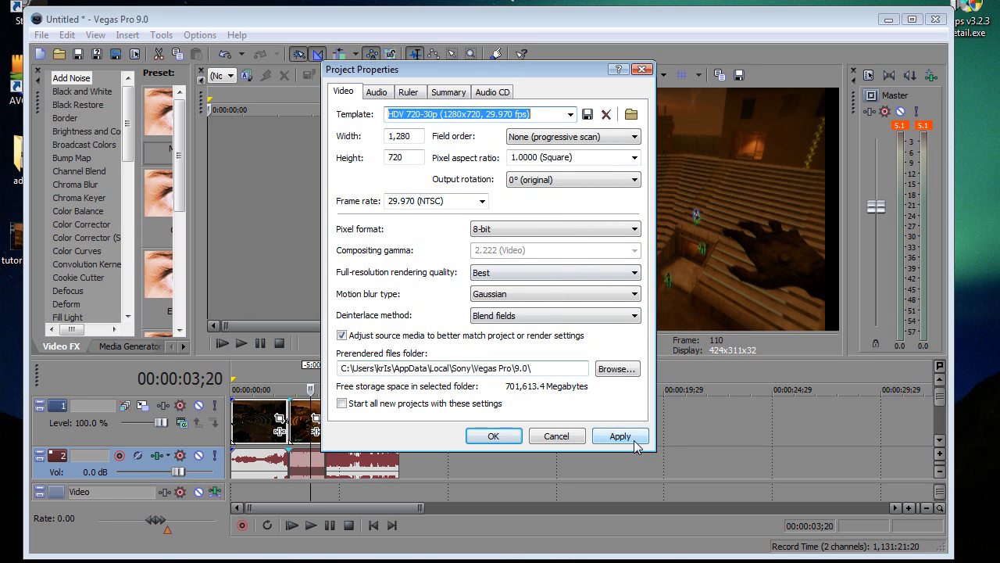
{"action": "left_click", "coordinate": [450, 201]}
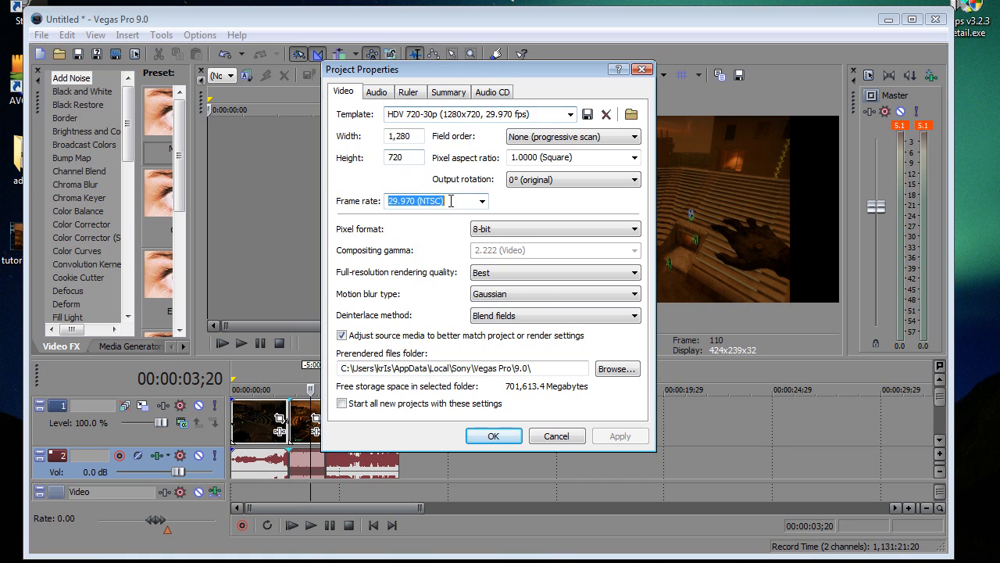
{"action": "type", "text": "30"}
{"action": "left_click", "coordinate": [600, 440]}
{"action": "left_click", "coordinate": [494, 436]}
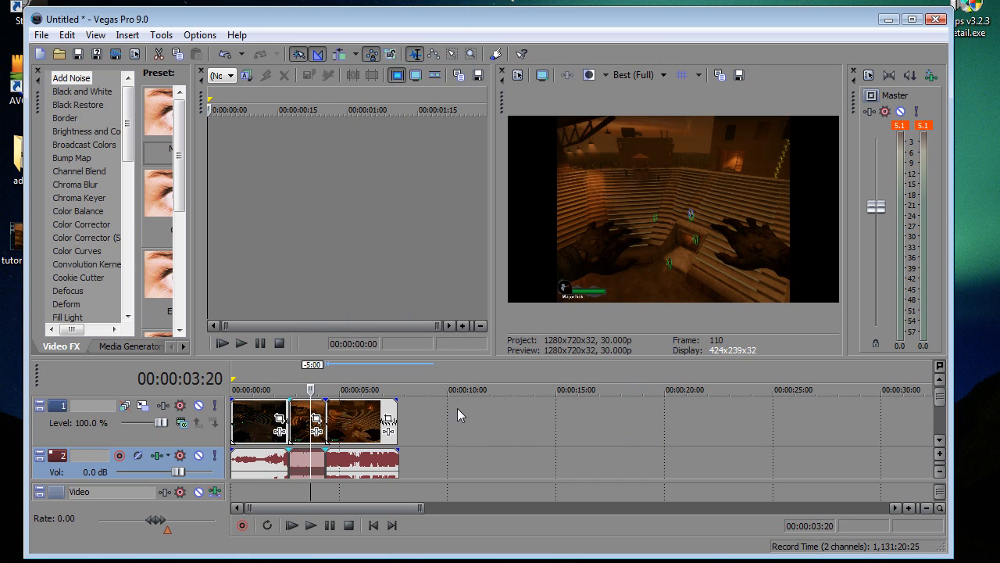
Step: Starting from 1.4568 (PAL DV Widescreen), customize the tutorial1337.avi media's pixel aspect ratio to fill the widescreen frame, and check it in the full-screen preview
{"action": "right_click", "coordinate": [257, 424]}
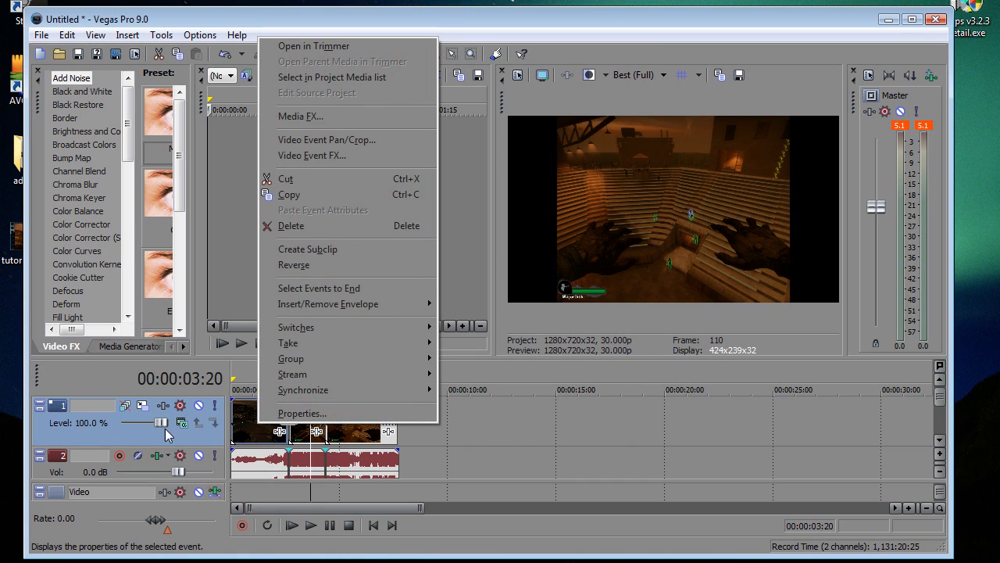
{"action": "right_click", "coordinate": [165, 428]}
{"action": "left_click", "coordinate": [238, 419]}
{"action": "right_click", "coordinate": [238, 420]}
{"action": "left_click", "coordinate": [266, 404]}
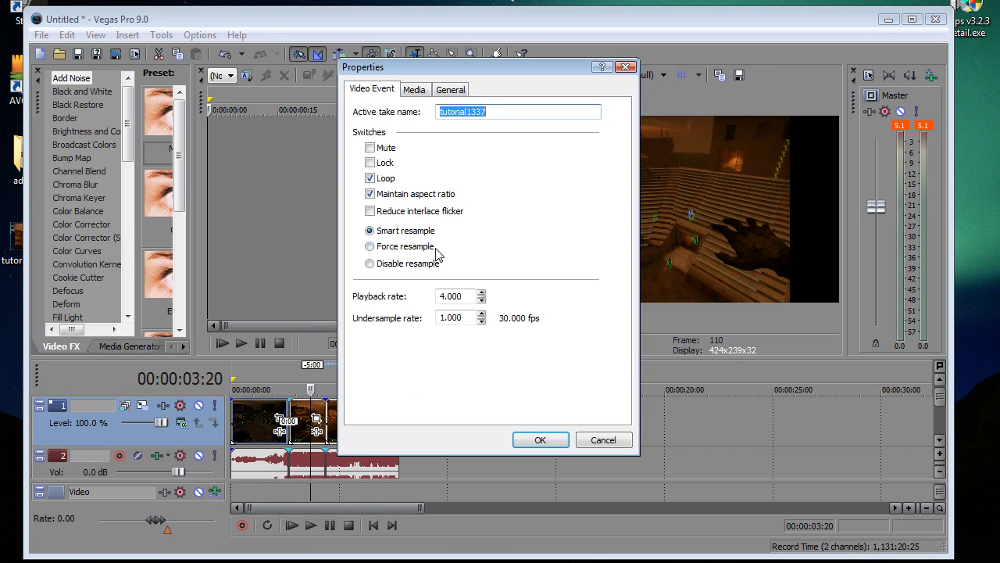
{"action": "left_click", "coordinate": [414, 89]}
{"action": "left_click", "coordinate": [613, 347]}
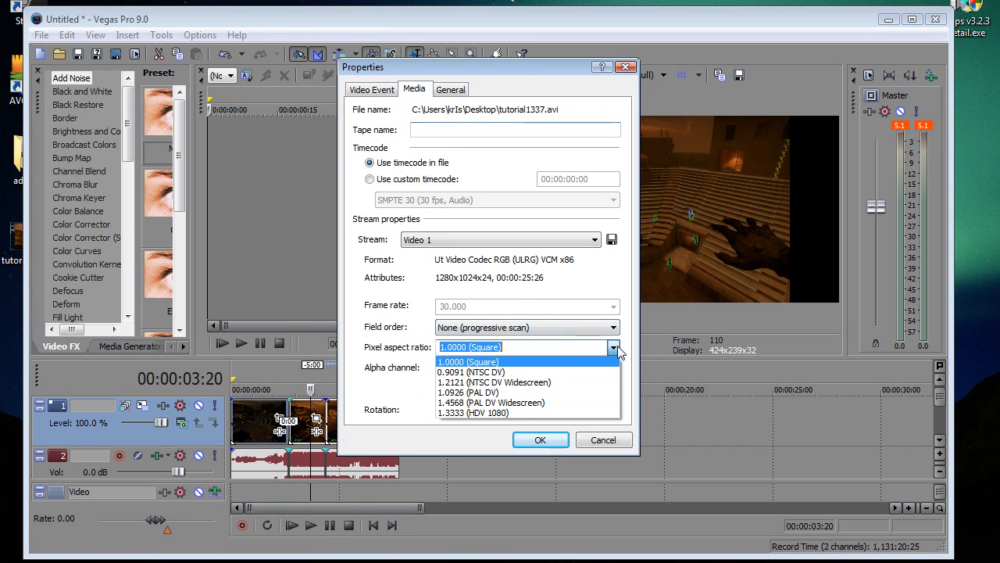
{"action": "left_click", "coordinate": [567, 402]}
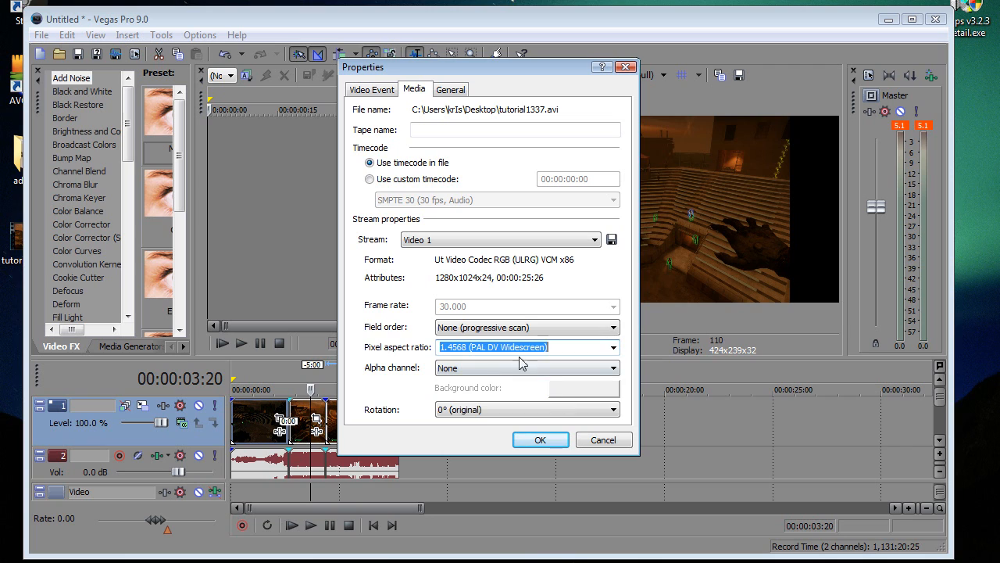
{"action": "left_click", "coordinate": [483, 350]}
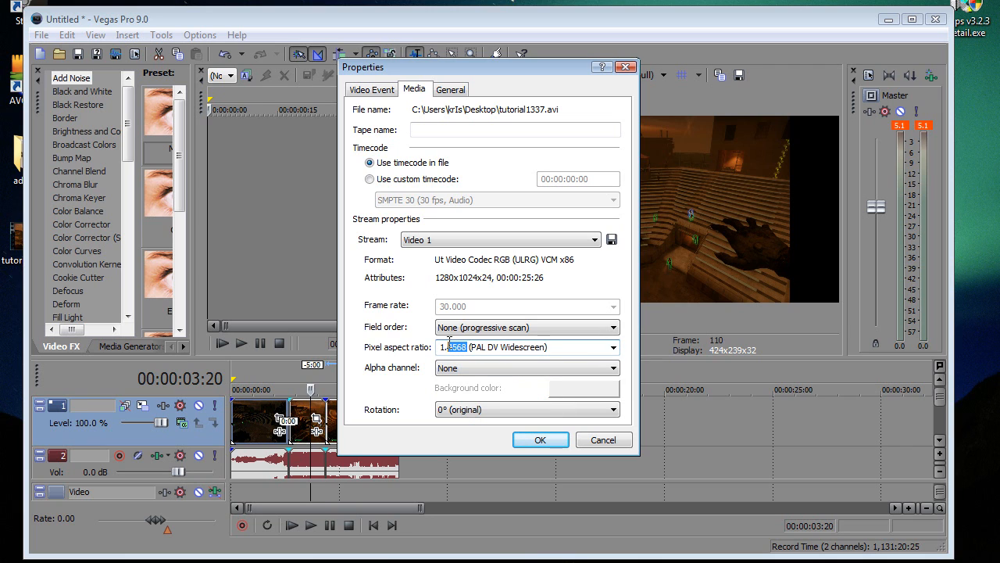
{"action": "type", "text": "37"}
{"action": "left_click", "coordinate": [549, 442]}
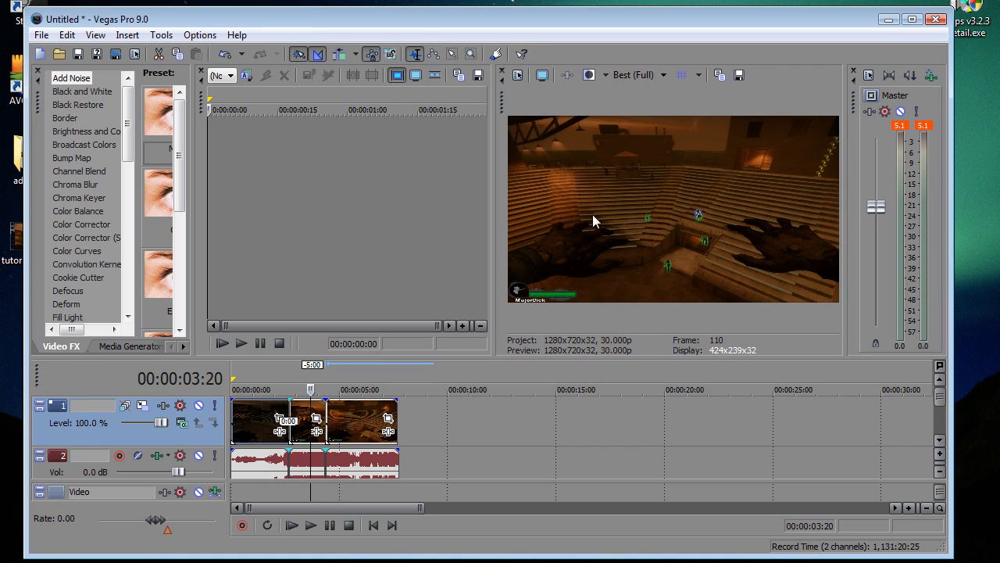
{"action": "left_click", "coordinate": [544, 75]}
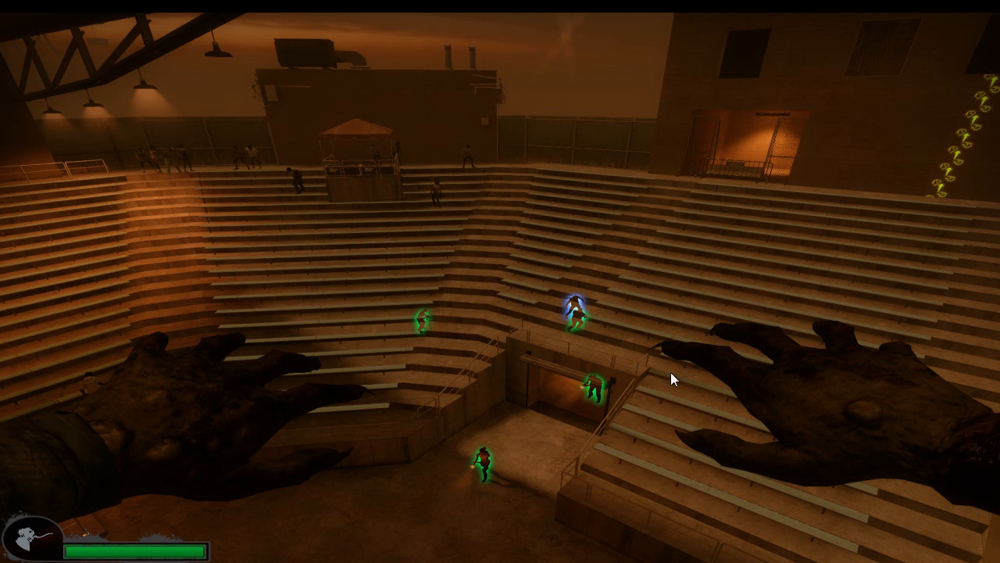
{"action": "key", "text": "Escape"}
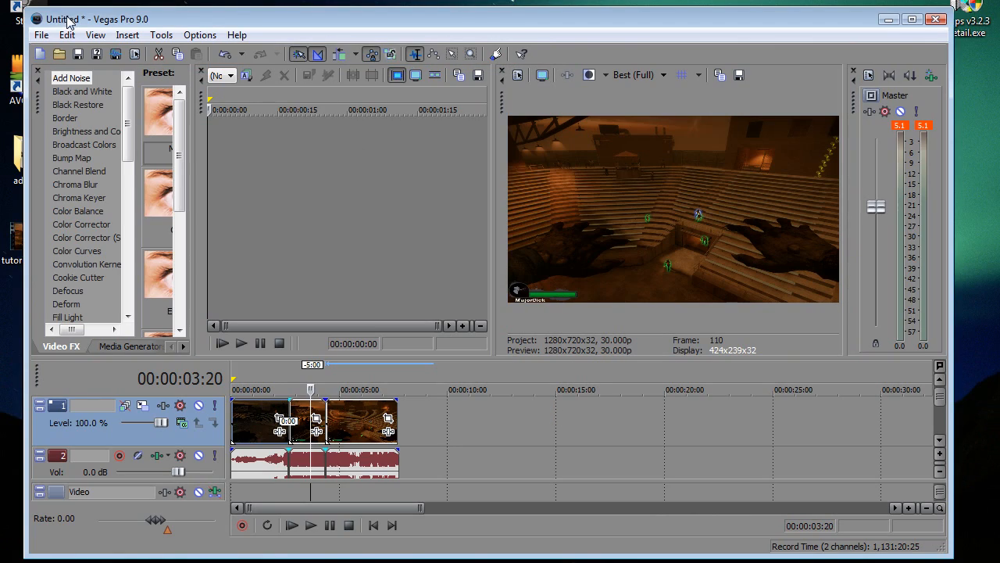
Step: Start rendering with the Windows Media Video V11 "Use for now" template and review its custom video, bit rate, index and project settings
{"action": "left_click", "coordinate": [42, 35]}
{"action": "left_click", "coordinate": [115, 53]}
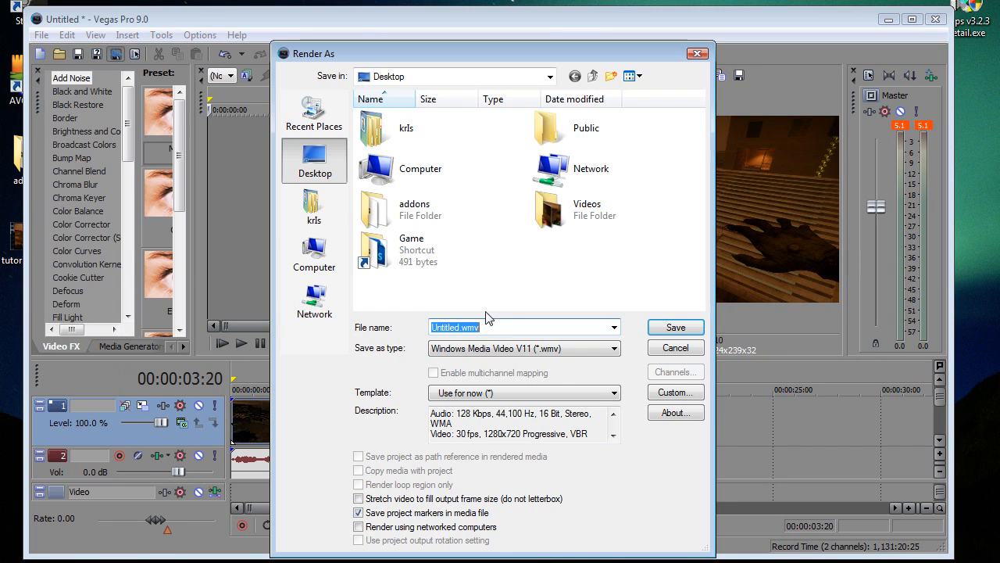
{"action": "left_click", "coordinate": [673, 391]}
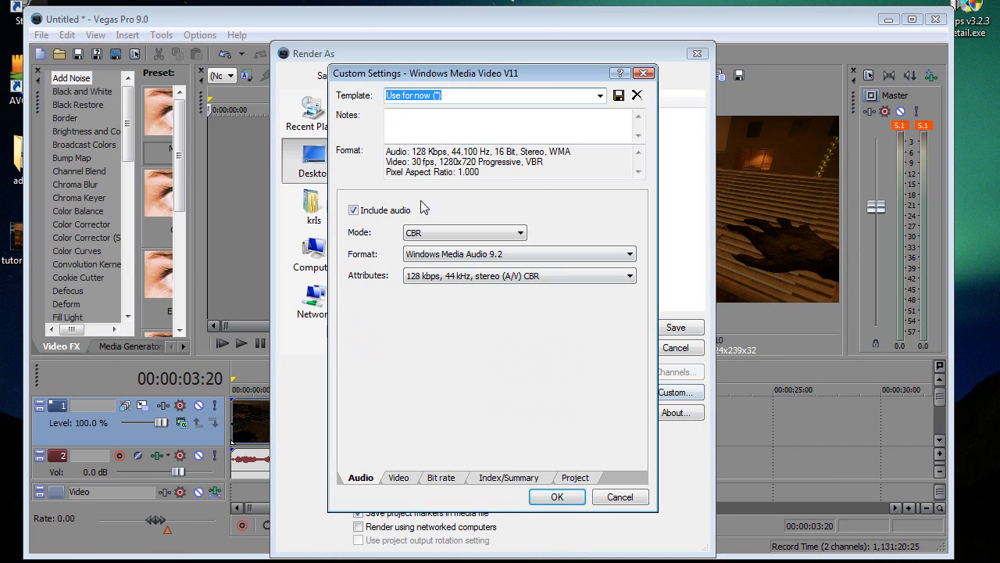
{"action": "left_click", "coordinate": [440, 478]}
{"action": "left_click", "coordinate": [509, 478]}
{"action": "left_click", "coordinate": [575, 478]}
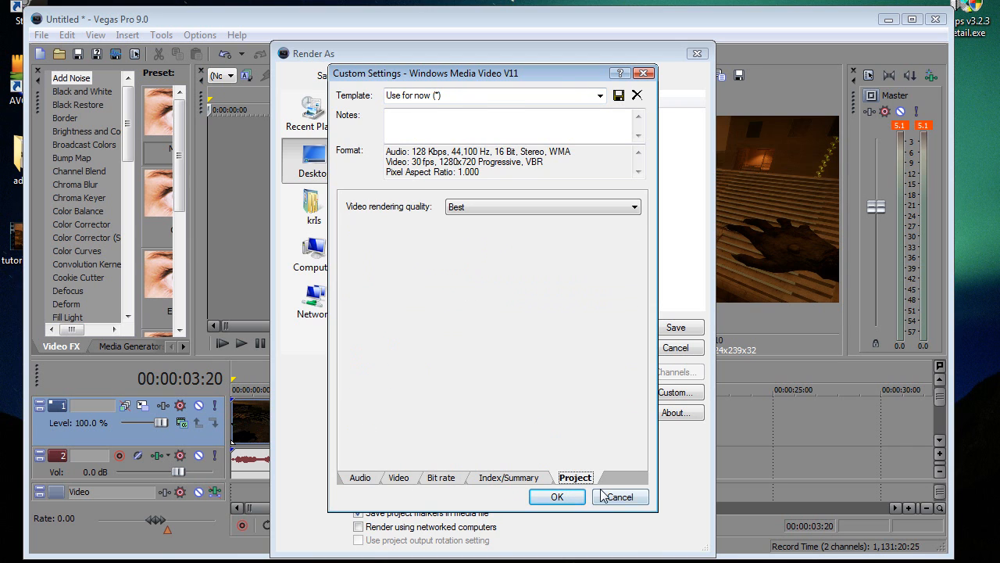
{"action": "left_click", "coordinate": [559, 497]}
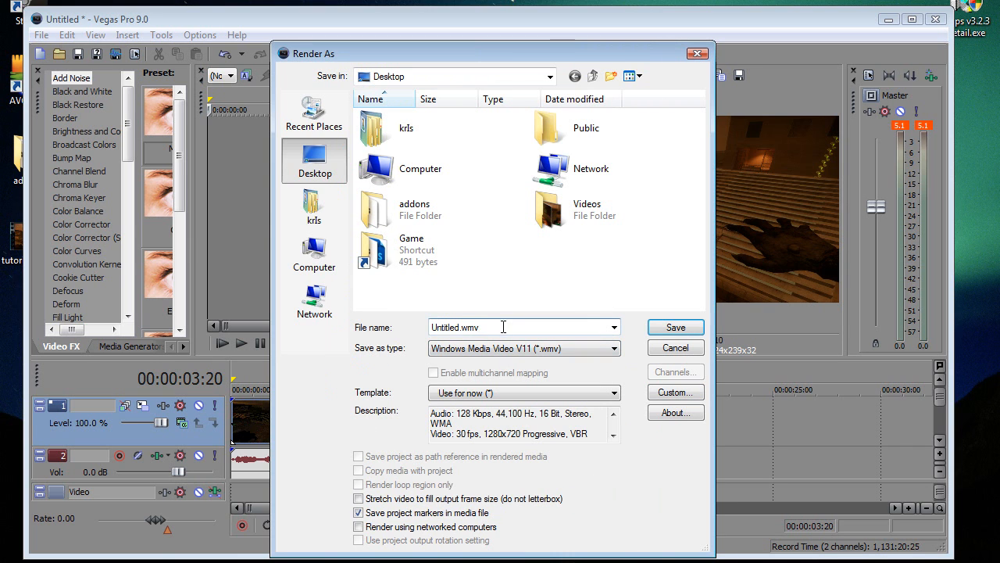
Step: Render the project to the Desktop as a Windows Media Video V11 file named Tutorial YouTube and close the program
{"action": "type", "text": "Tutorial"}
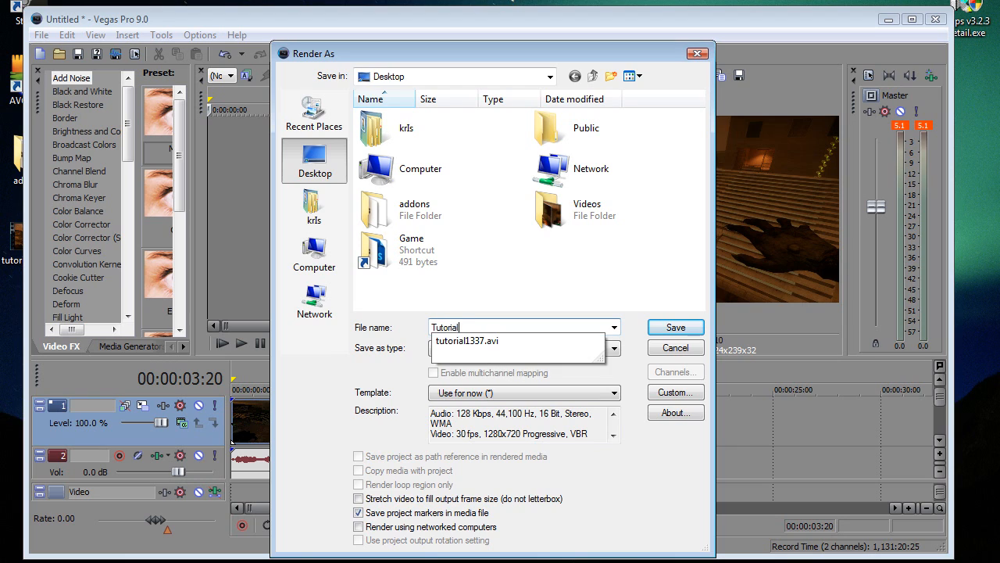
{"action": "left_click", "coordinate": [361, 328]}
{"action": "type", "text": "utorial"}
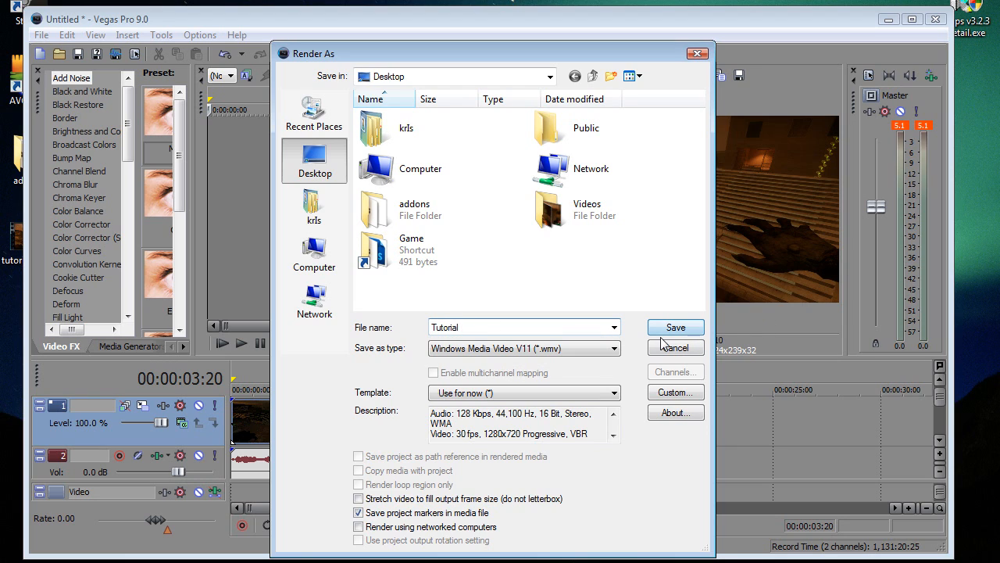
{"action": "type", "text": " YouTube"}
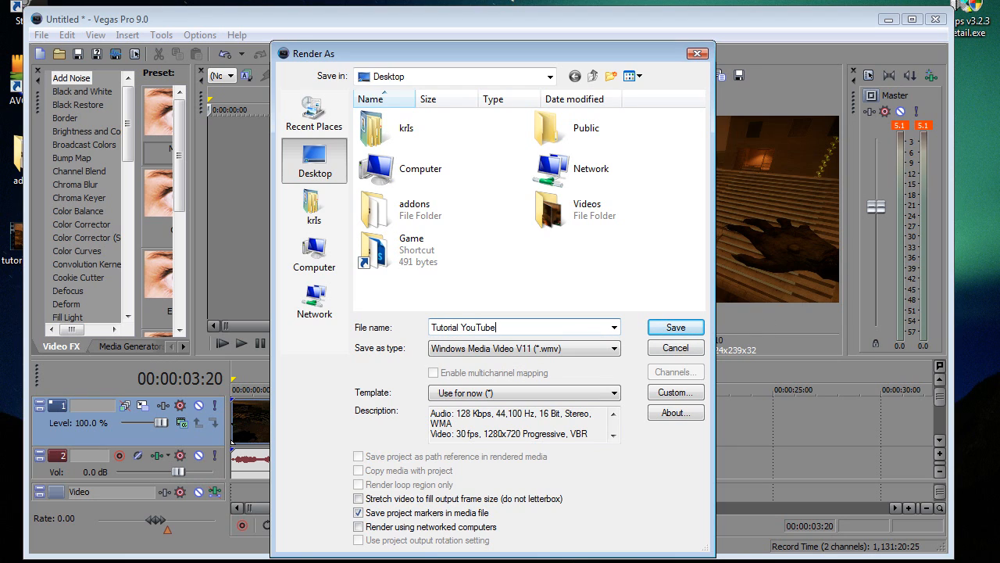
{"action": "left_click", "coordinate": [677, 328]}
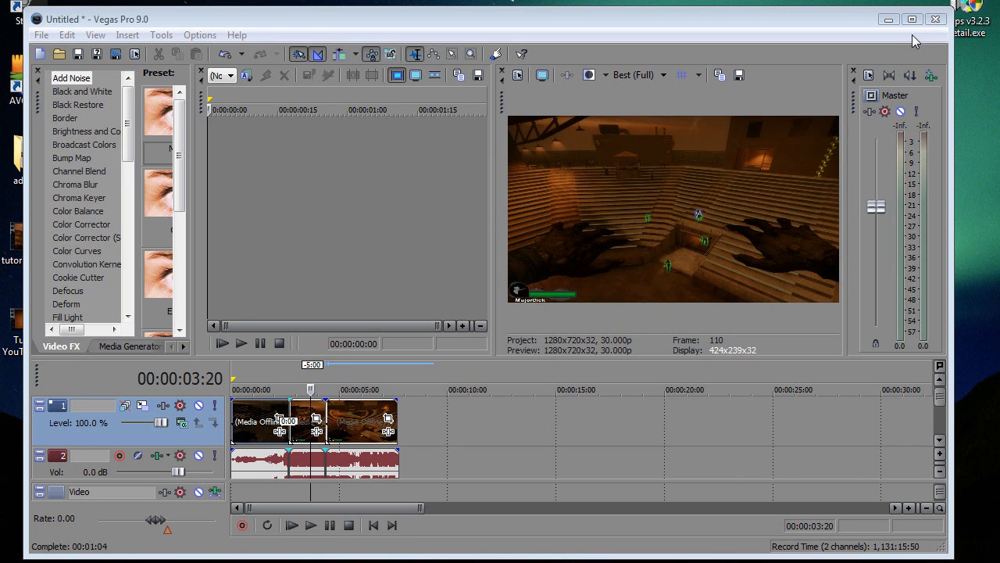
{"action": "left_click", "coordinate": [936, 19]}
{"action": "left_click", "coordinate": [530, 250]}
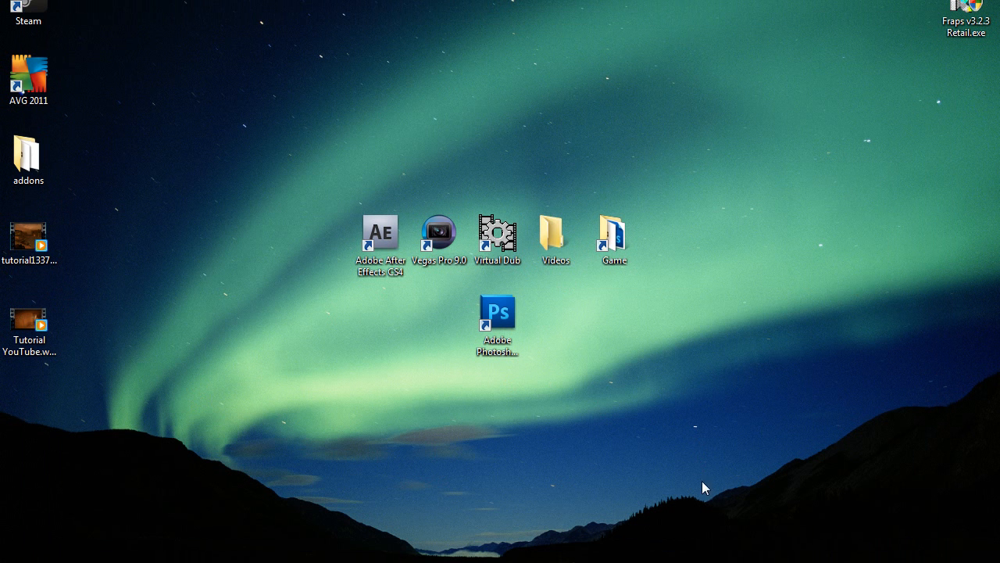